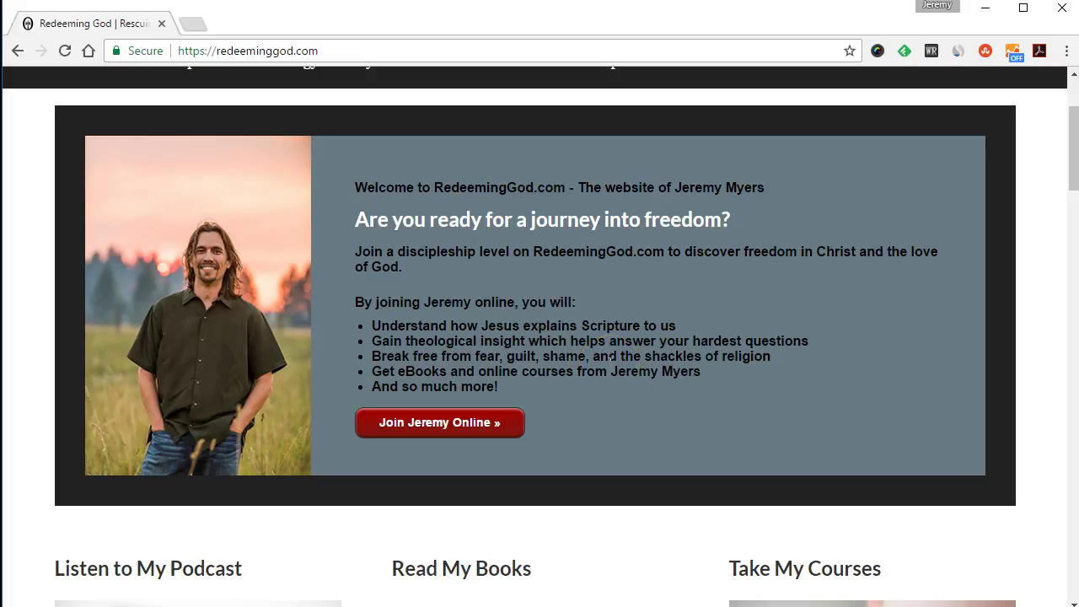
- Add /logos/ after redeeminggod.com in Chrome's address bar and load the page
{"action": "scroll", "coordinate": [277, 548], "scroll_direction": "down", "scroll_amount": 3}
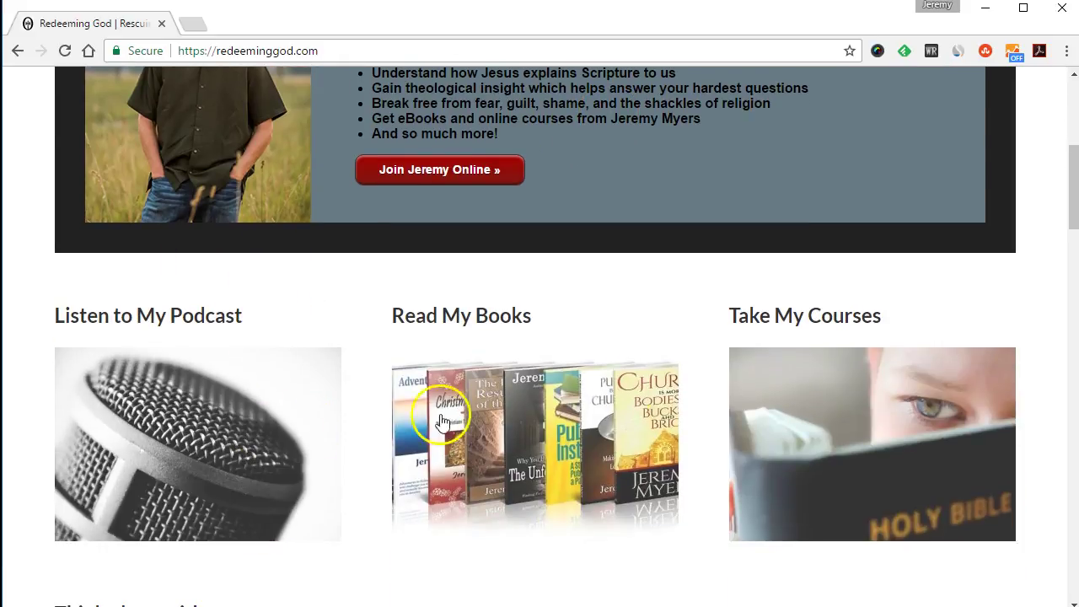
{"action": "scroll", "coordinate": [825, 413], "scroll_direction": "down", "scroll_amount": 3}
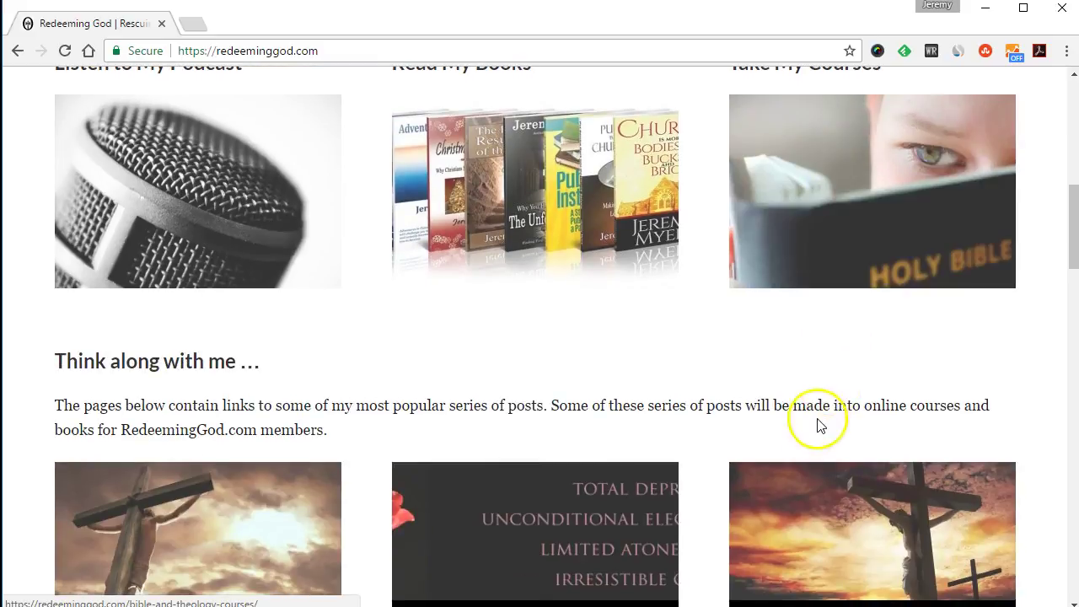
{"action": "scroll", "coordinate": [801, 430], "scroll_direction": "up", "scroll_amount": 8}
{"action": "scroll", "coordinate": [571, 408], "scroll_direction": "down", "scroll_amount": 3}
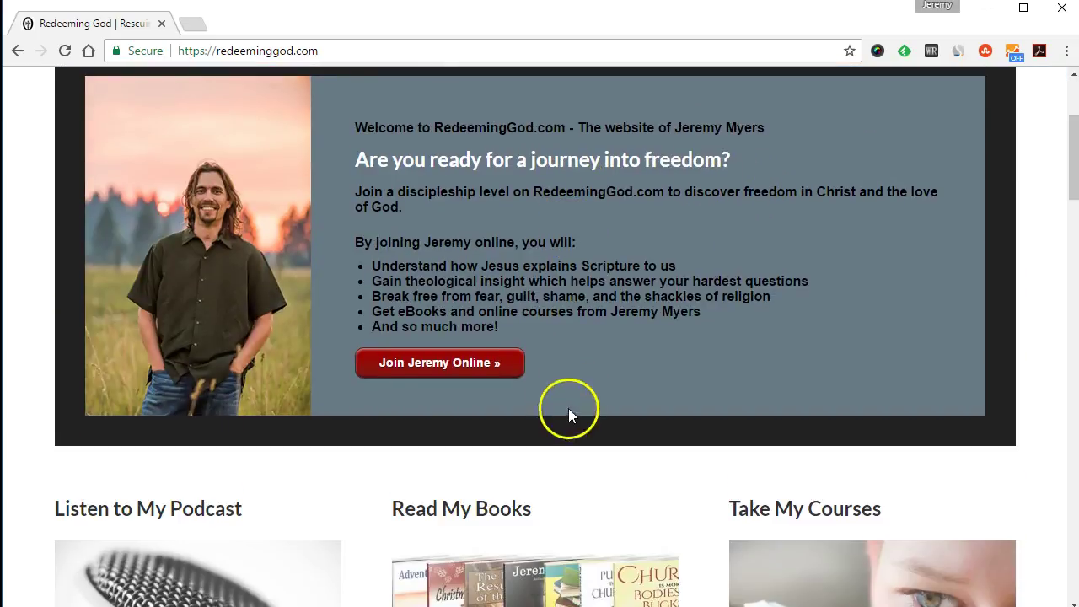
{"action": "left_click", "coordinate": [338, 48]}
{"action": "left_click", "coordinate": [331, 49]}
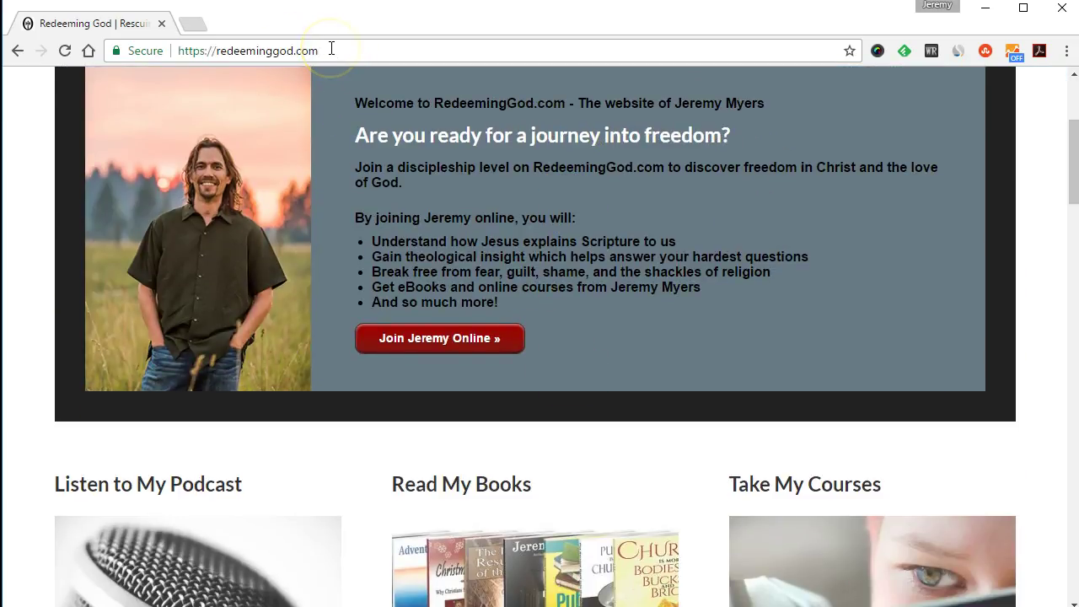
{"action": "type", "text": "/logos"}
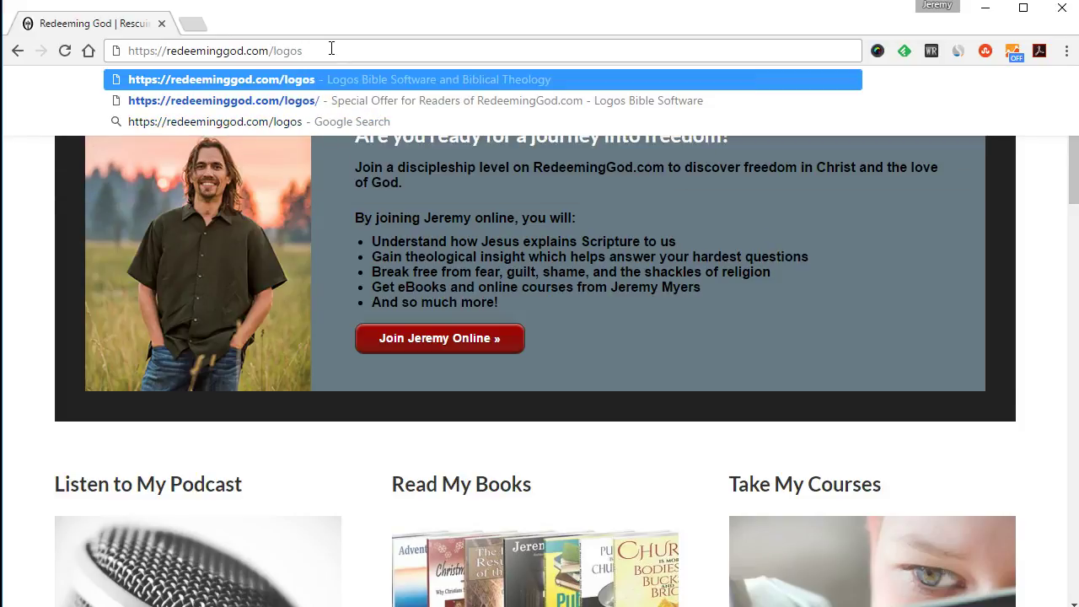
{"action": "type", "text": "/"}
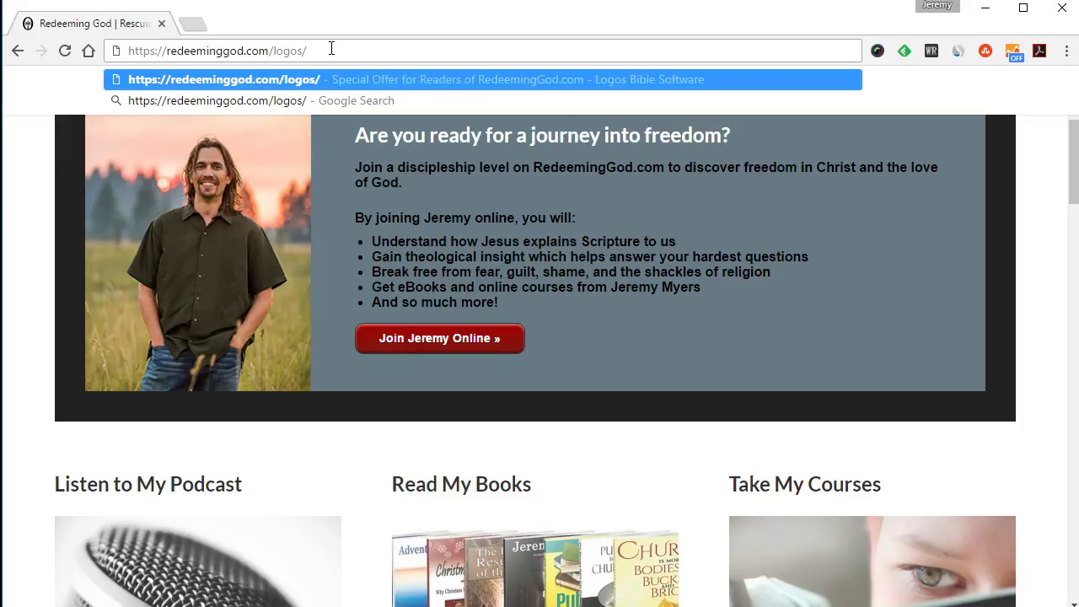
{"action": "key", "text": "Return"}
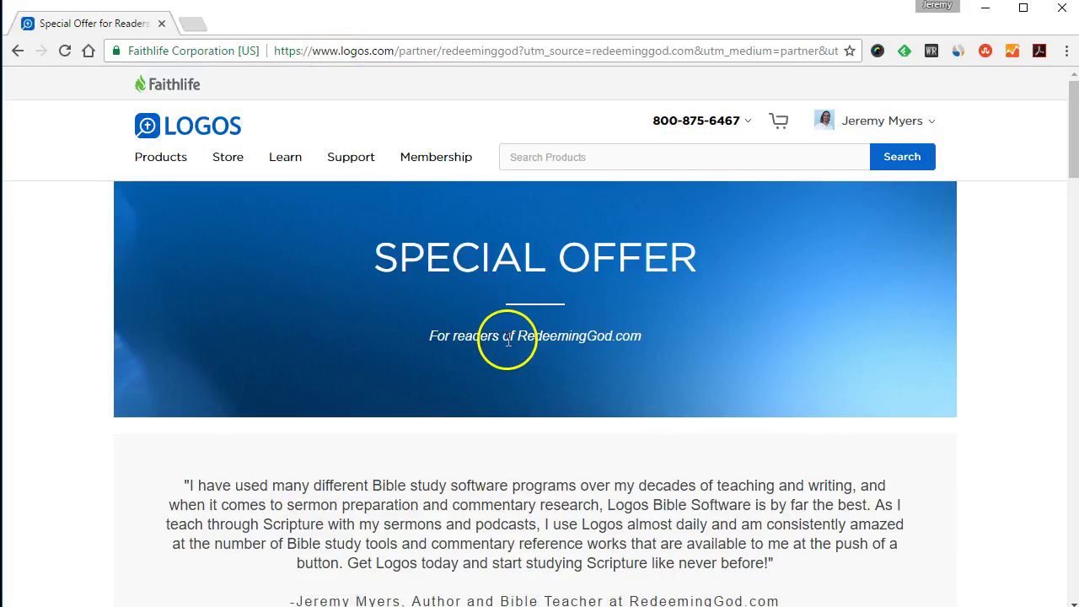
- Scroll down through the Logos special-offer page and back up to the top
{"action": "scroll", "coordinate": [205, 402], "scroll_direction": "down", "scroll_amount": 5}
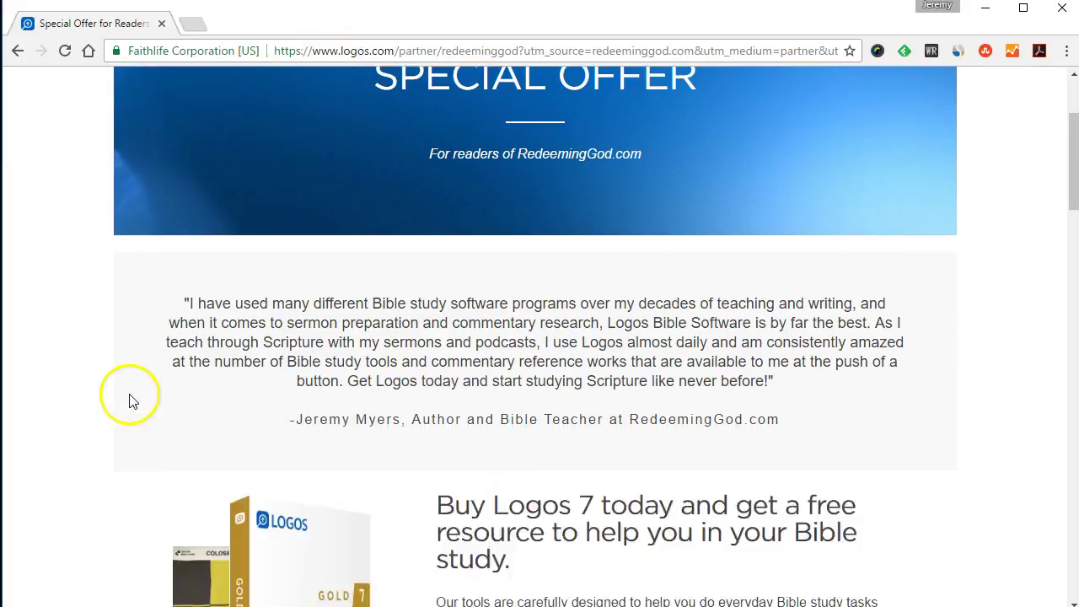
{"action": "scroll", "coordinate": [118, 386], "scroll_direction": "down", "scroll_amount": 5}
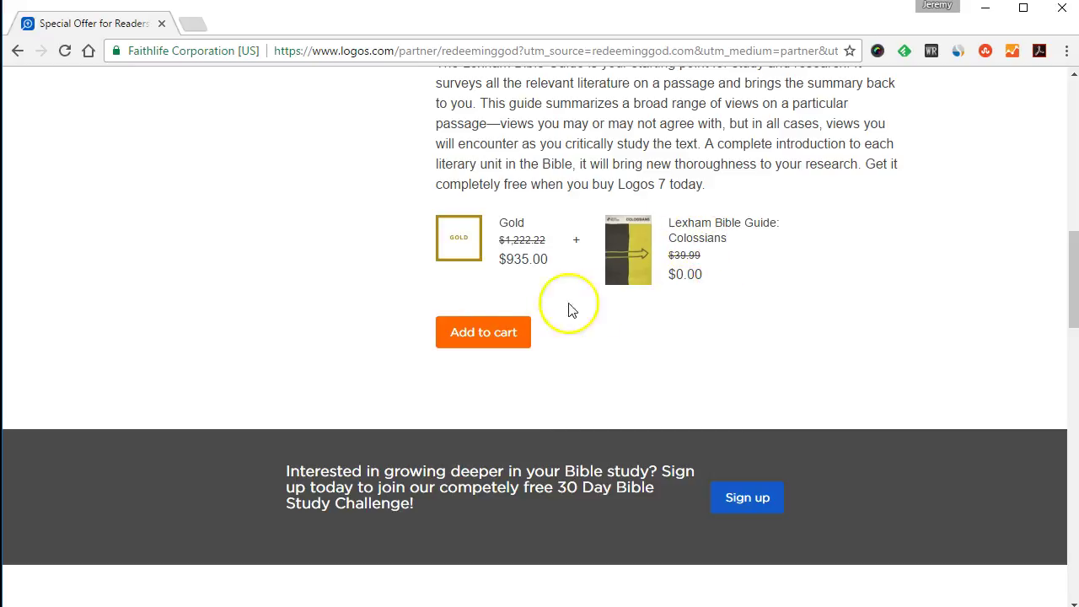
{"action": "scroll", "coordinate": [401, 304], "scroll_direction": "up", "scroll_amount": 1}
{"action": "scroll", "coordinate": [401, 305], "scroll_direction": "up", "scroll_amount": 3}
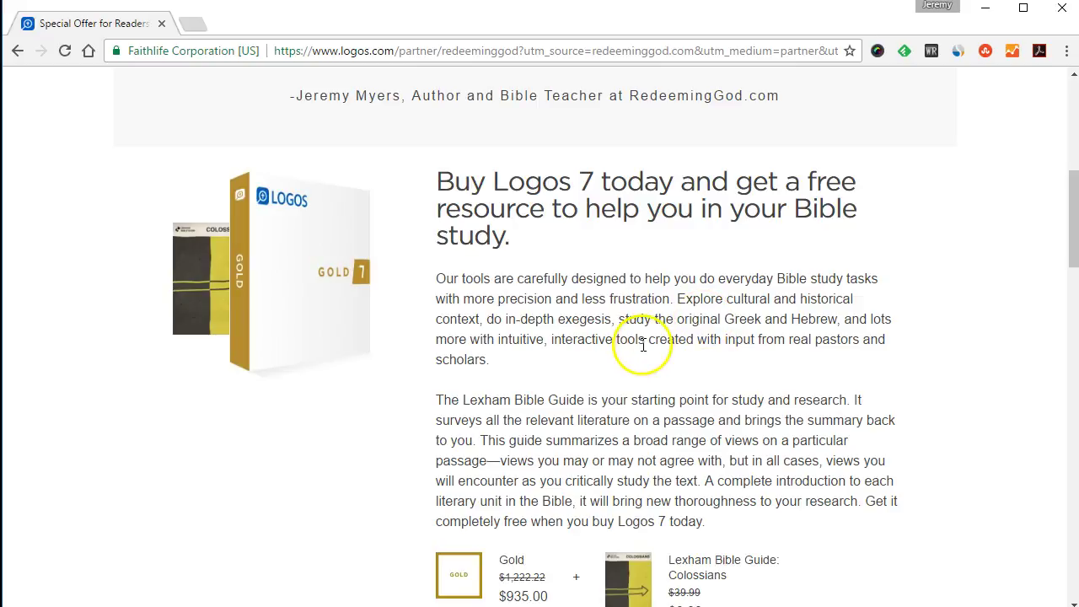
{"action": "scroll", "coordinate": [605, 385], "scroll_direction": "up", "scroll_amount": 3}
{"action": "scroll", "coordinate": [603, 384], "scroll_direction": "up", "scroll_amount": 3}
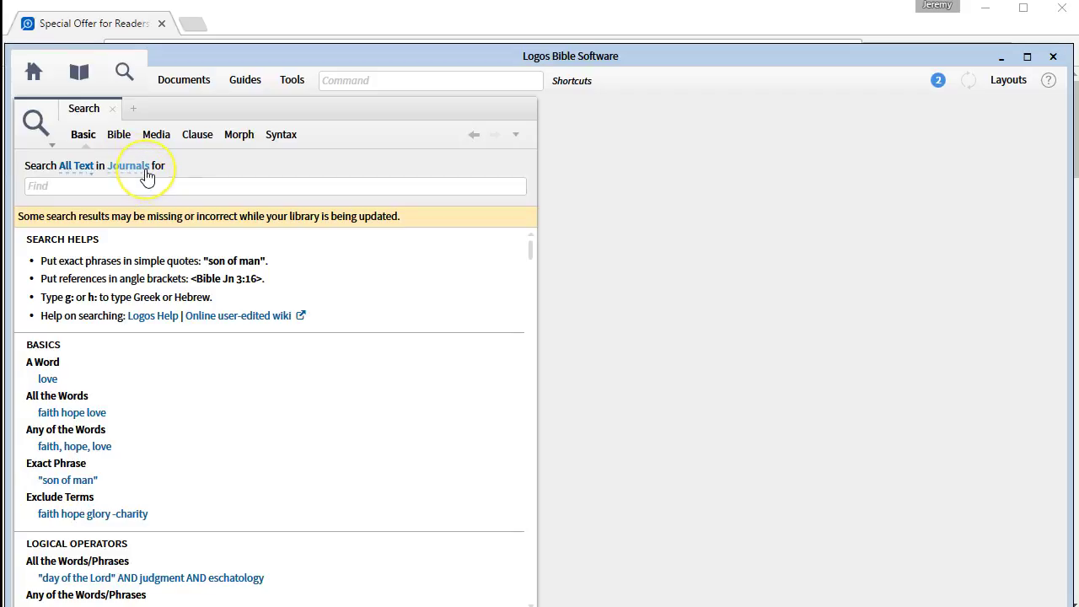
- Set the Basic search scope to Journals from the resource list
{"action": "left_click", "coordinate": [145, 168]}
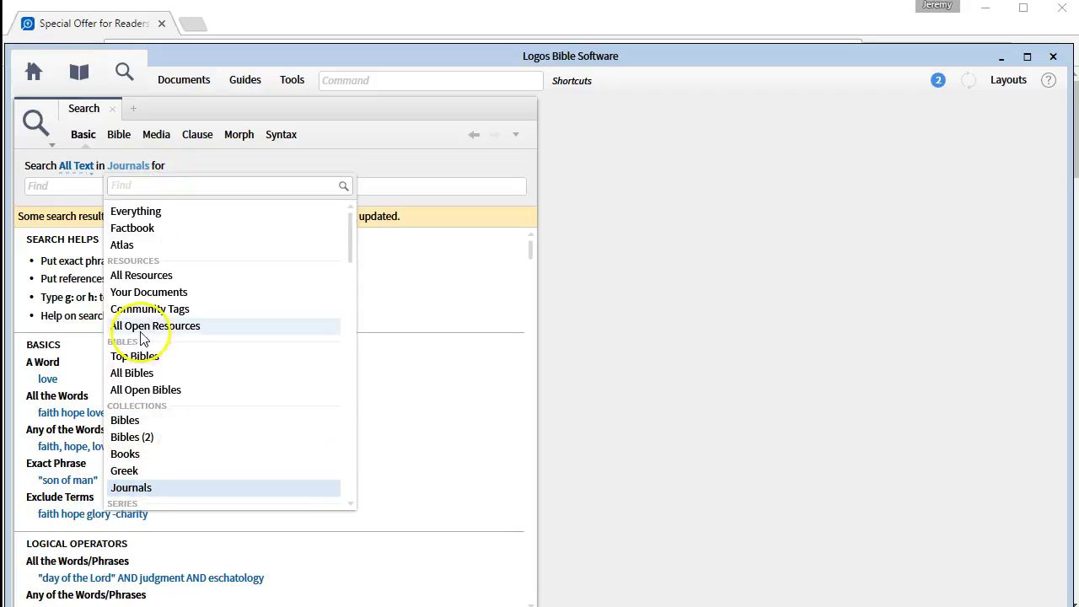
{"action": "scroll", "coordinate": [160, 464], "scroll_direction": "down", "scroll_amount": 1}
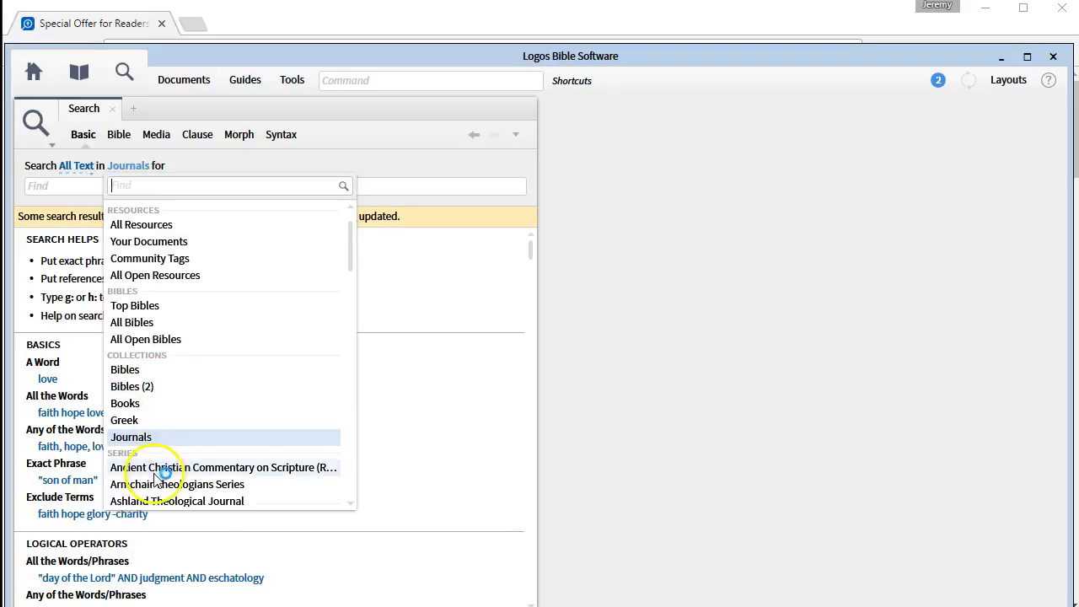
{"action": "scroll", "coordinate": [164, 439], "scroll_direction": "down", "scroll_amount": 2}
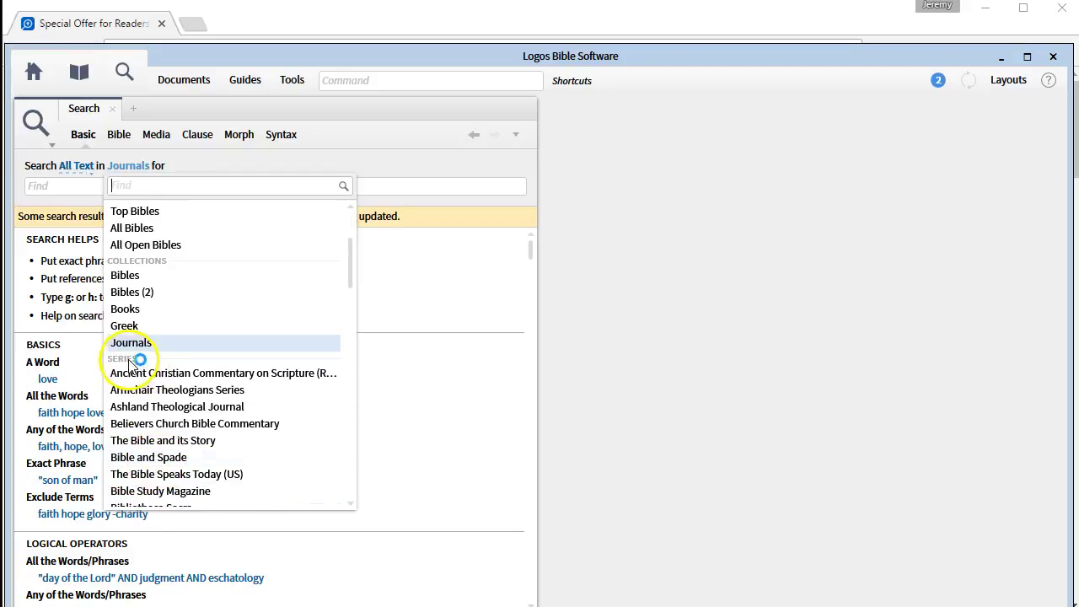
{"action": "scroll", "coordinate": [145, 379], "scroll_direction": "down", "scroll_amount": 1}
{"action": "scroll", "coordinate": [148, 396], "scroll_direction": "down", "scroll_amount": 4}
{"action": "scroll", "coordinate": [135, 398], "scroll_direction": "up", "scroll_amount": 8}
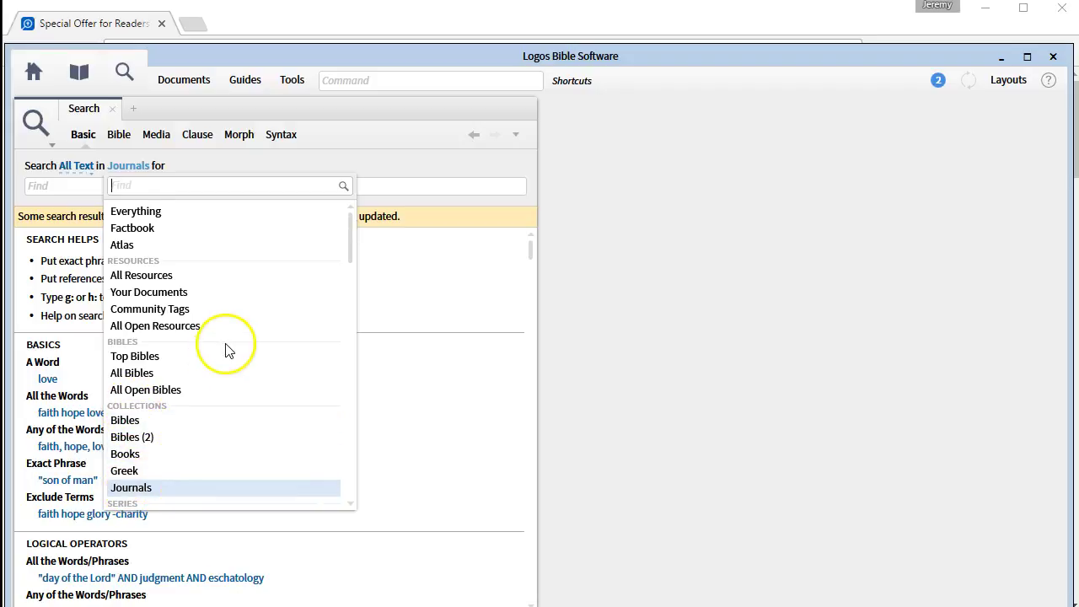
- Search Journals for Genesis 1:1 and scroll through the 971 results in 229 resources
{"action": "left_click", "coordinate": [139, 489]}
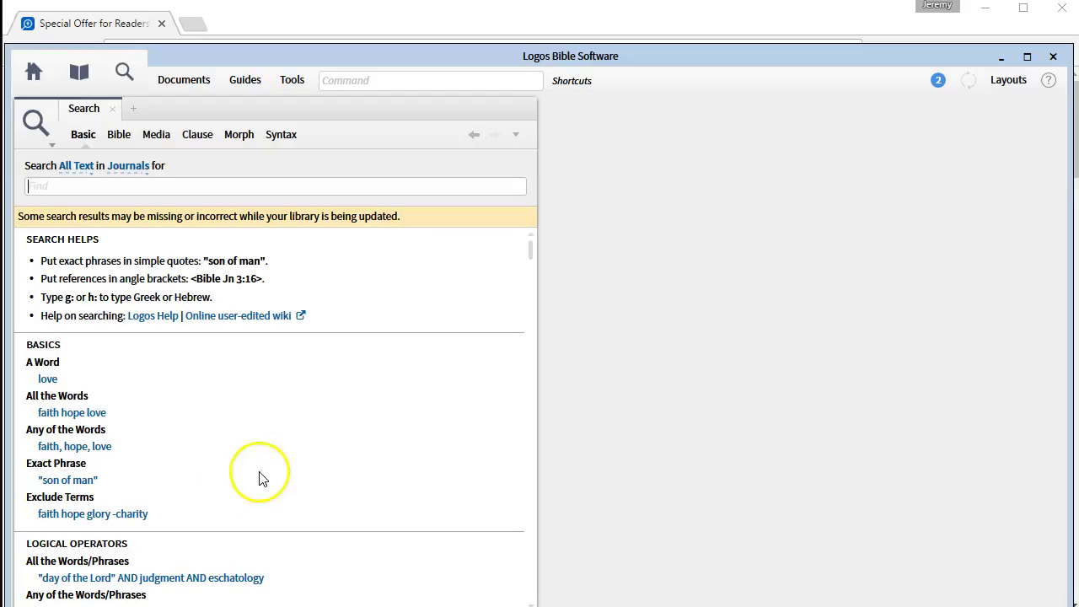
{"action": "left_click", "coordinate": [230, 335]}
{"action": "left_click", "coordinate": [232, 326]}
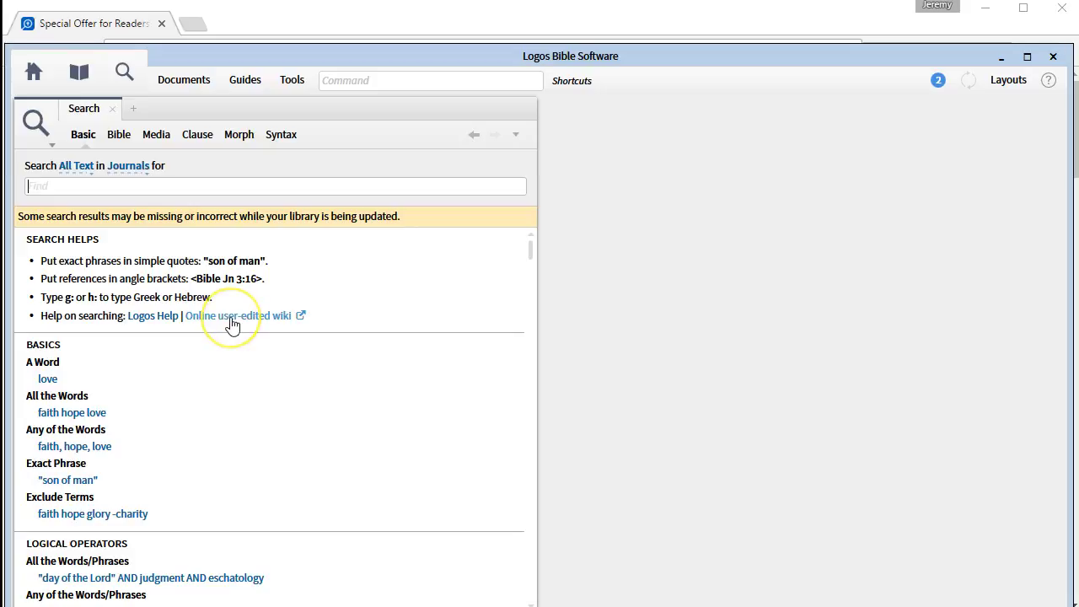
{"action": "type", "text": "Gen"}
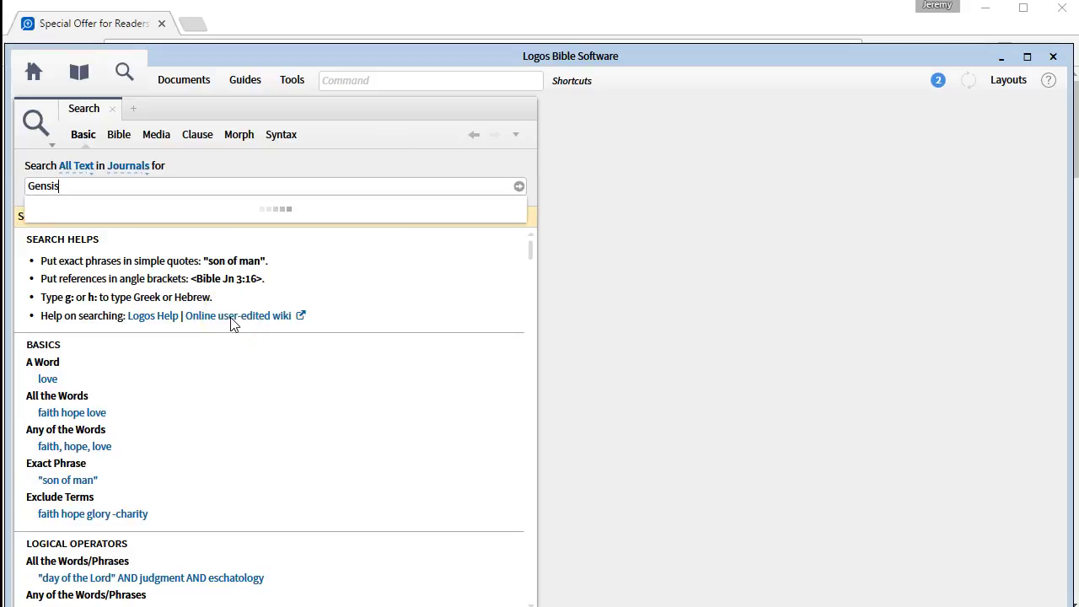
{"action": "type", "text": "sis"}
{"action": "key", "text": "BackSpace"}
{"action": "key", "text": "Return"}
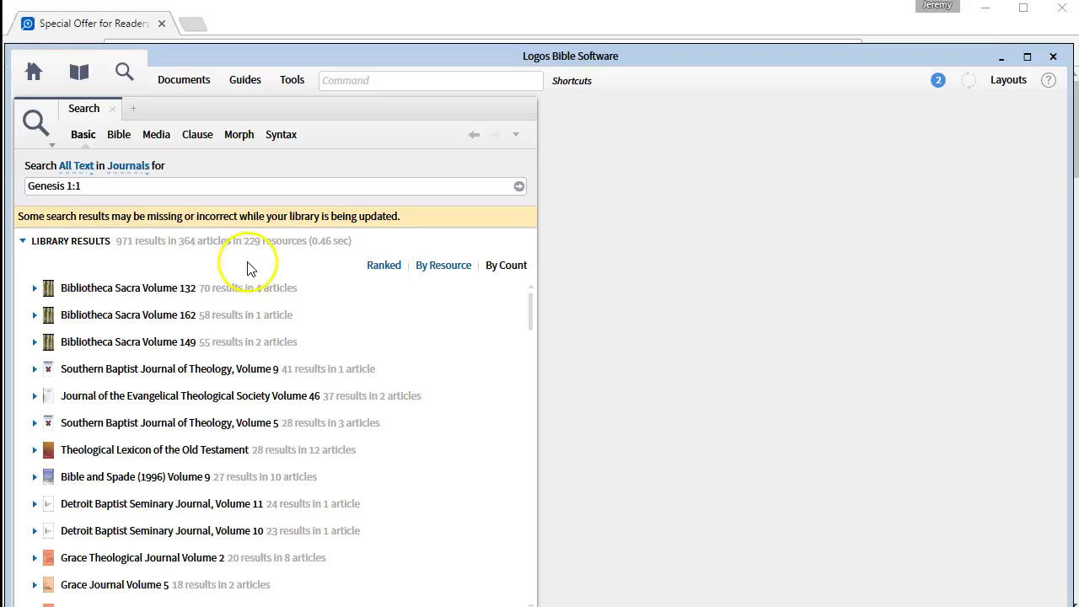
{"action": "scroll", "coordinate": [99, 314], "scroll_direction": "down", "scroll_amount": 10}
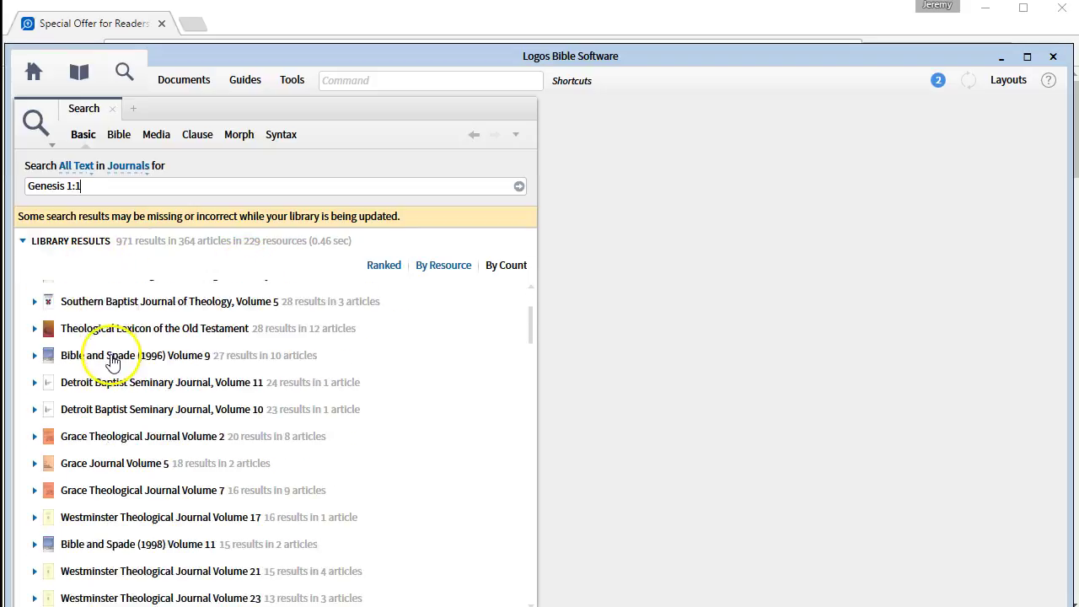
{"action": "scroll", "coordinate": [108, 395], "scroll_direction": "down", "scroll_amount": 3}
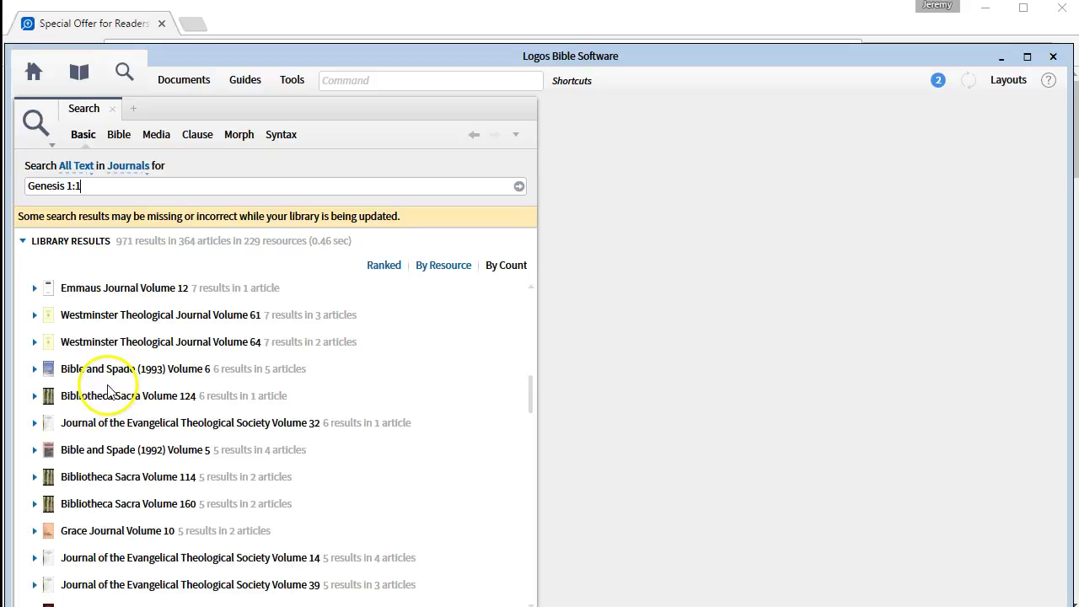
{"action": "scroll", "coordinate": [97, 375], "scroll_direction": "up", "scroll_amount": 12}
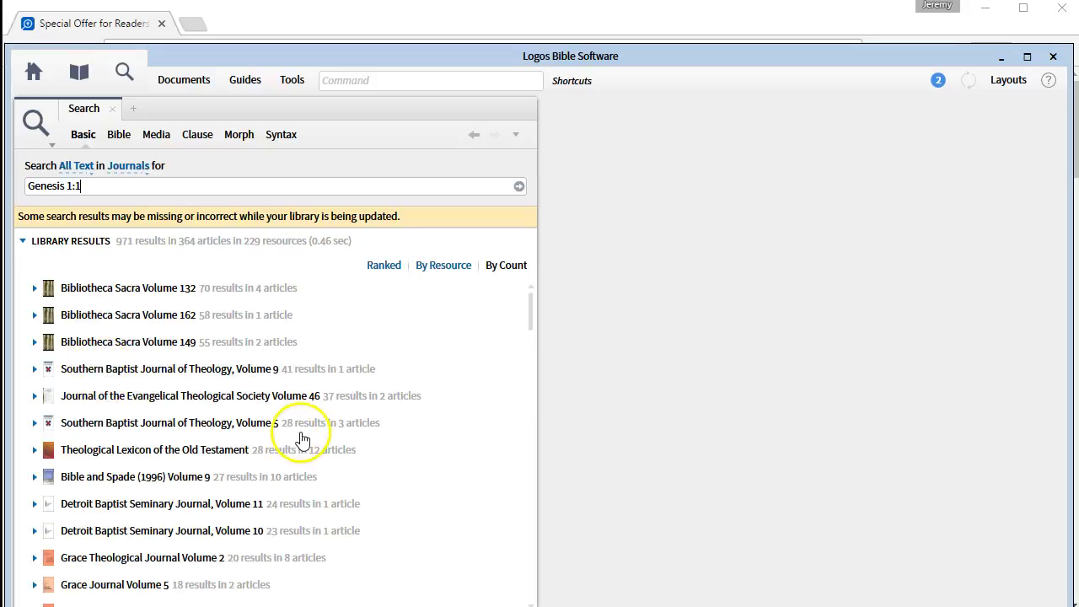
- Expand the Bibliotheca Sacra Volume 132 results and open 'The Creation Account in Genesis 1:1–3: Part I'
{"action": "left_click", "coordinate": [34, 288]}
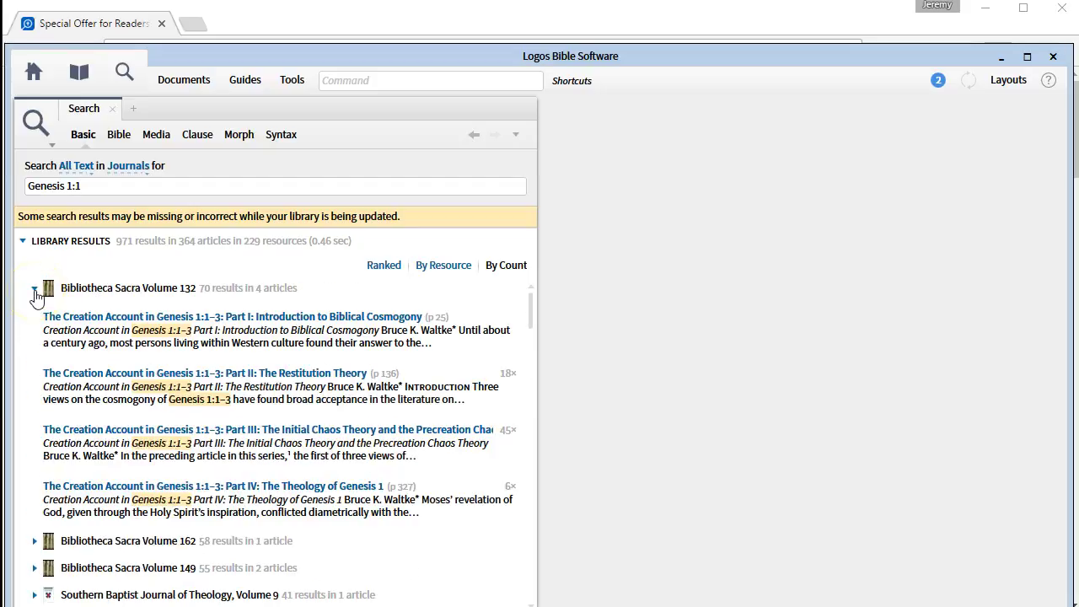
{"action": "left_click", "coordinate": [240, 317]}
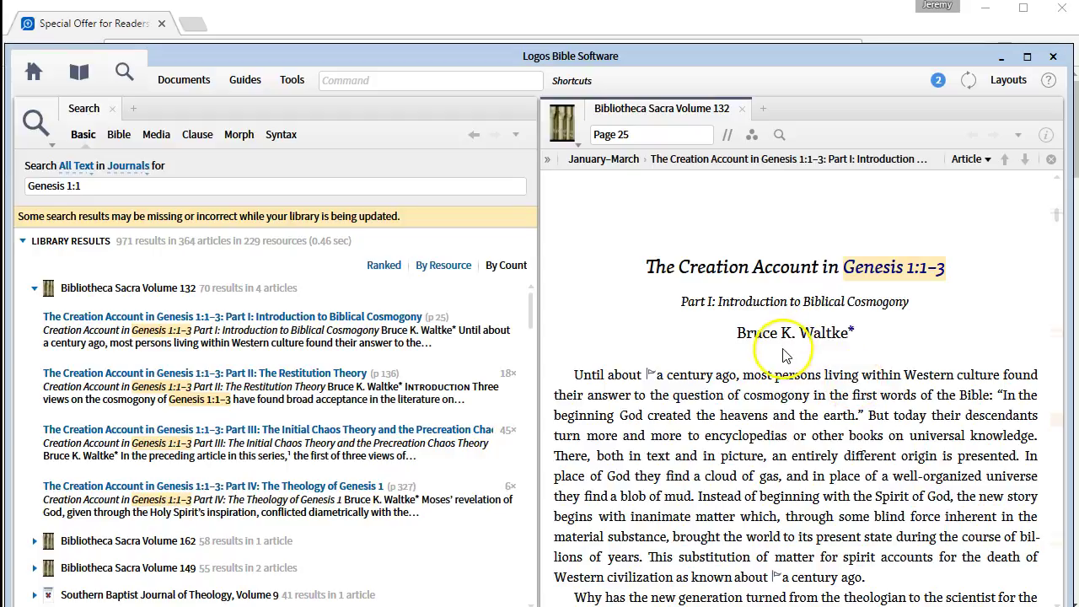
{"action": "scroll", "coordinate": [782, 371], "scroll_direction": "down", "scroll_amount": 4}
{"action": "scroll", "coordinate": [781, 371], "scroll_direction": "down", "scroll_amount": 5}
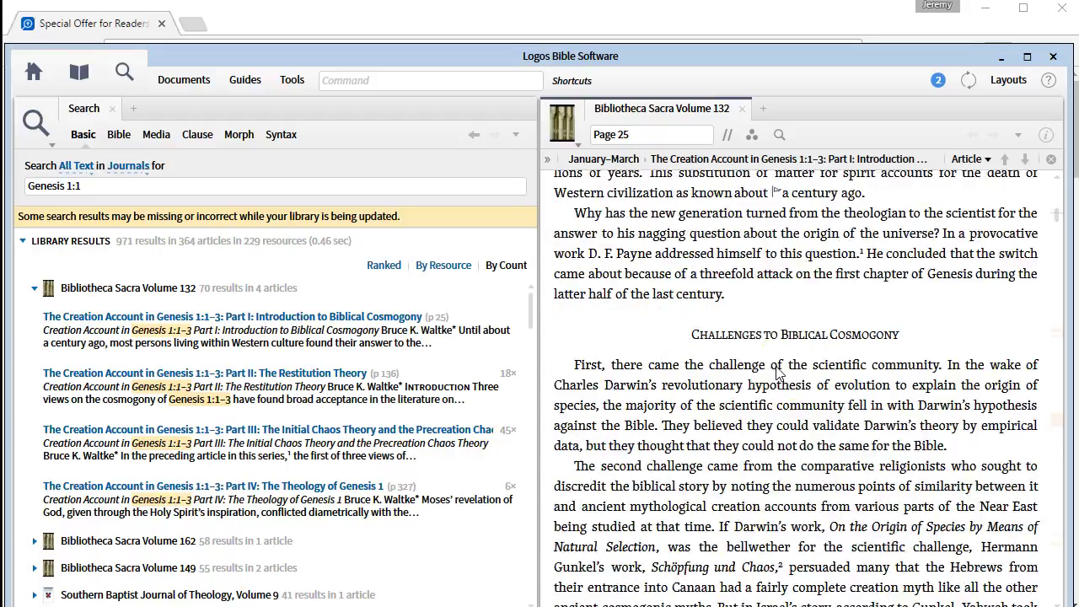
{"action": "scroll", "coordinate": [776, 375], "scroll_direction": "down", "scroll_amount": 6}
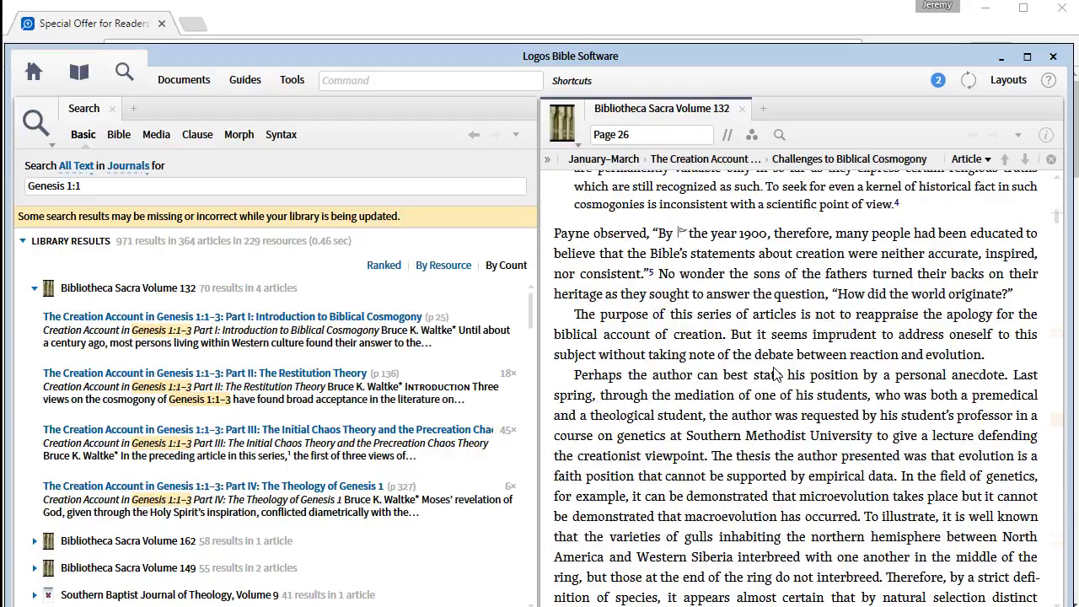
{"action": "scroll", "coordinate": [776, 375], "scroll_direction": "down", "scroll_amount": 5}
{"action": "scroll", "coordinate": [776, 375], "scroll_direction": "down", "scroll_amount": 7}
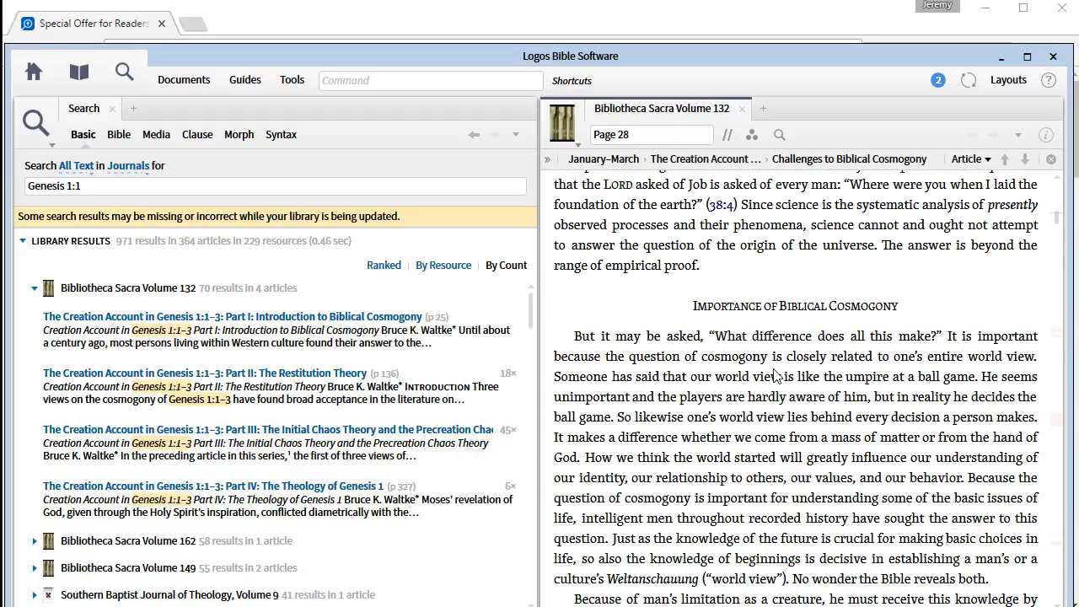
{"action": "scroll", "coordinate": [774, 376], "scroll_direction": "down", "scroll_amount": 2}
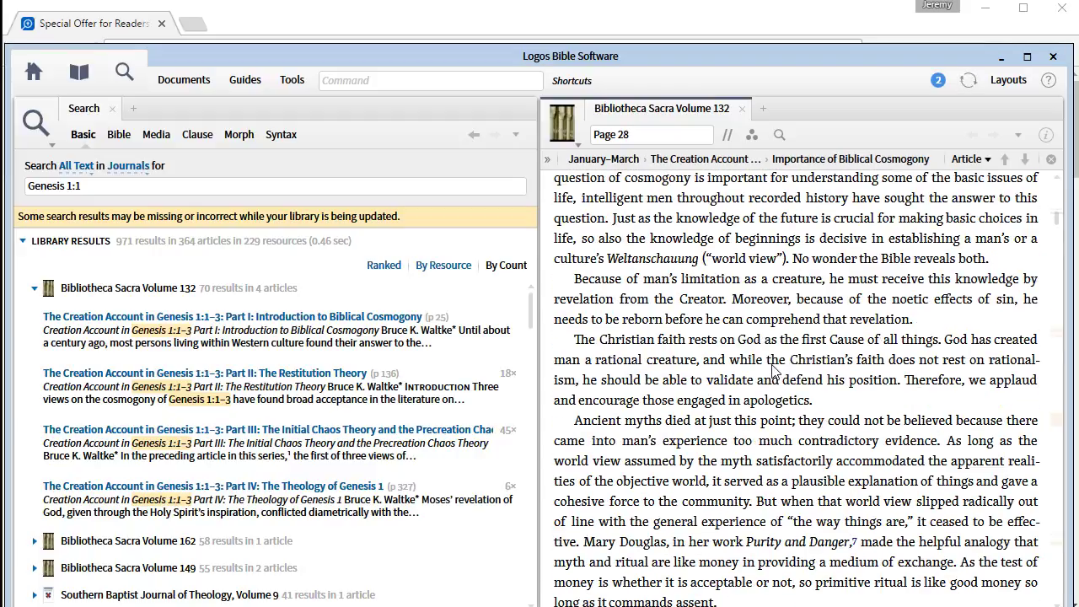
{"action": "scroll", "coordinate": [774, 374], "scroll_direction": "down", "scroll_amount": 3}
{"action": "scroll", "coordinate": [771, 371], "scroll_direction": "down", "scroll_amount": 4}
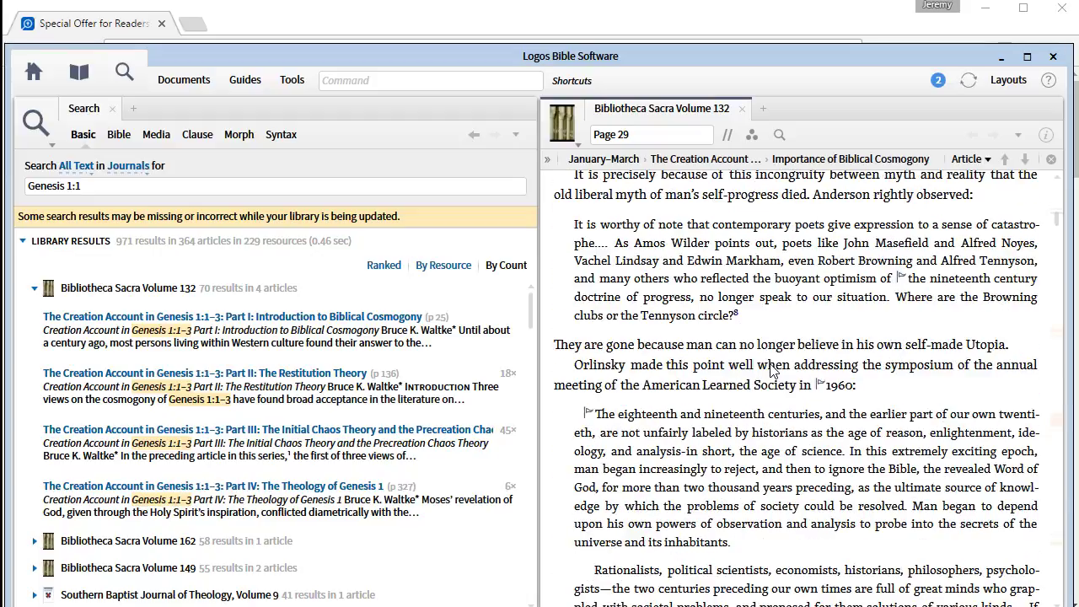
- Skim Waltke's article down and back up to page 28
{"action": "scroll", "coordinate": [765, 350], "scroll_direction": "down", "scroll_amount": 12}
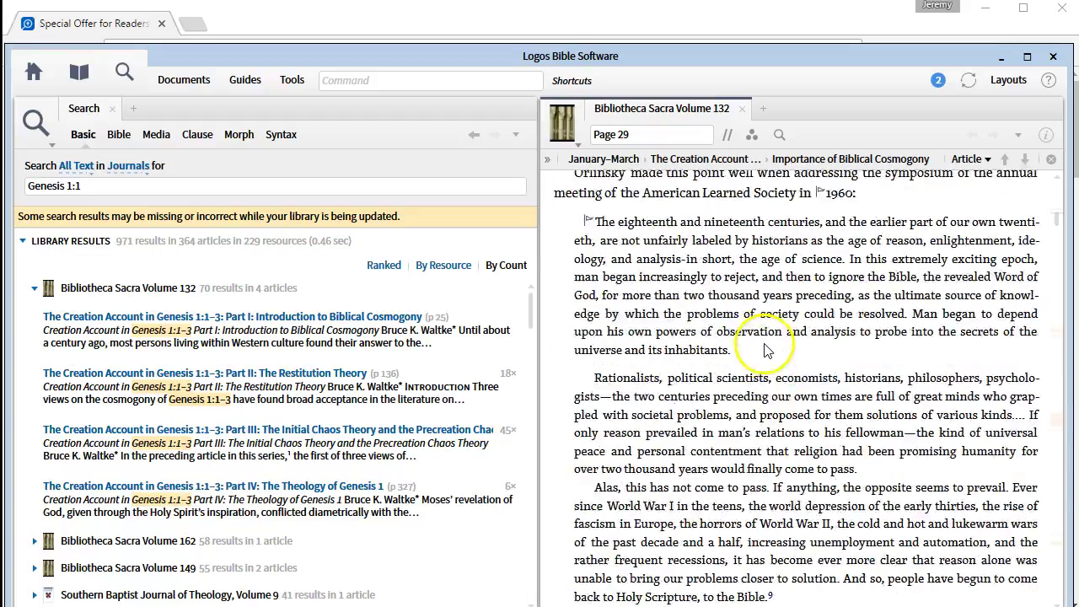
{"action": "scroll", "coordinate": [752, 382], "scroll_direction": "down", "scroll_amount": 7}
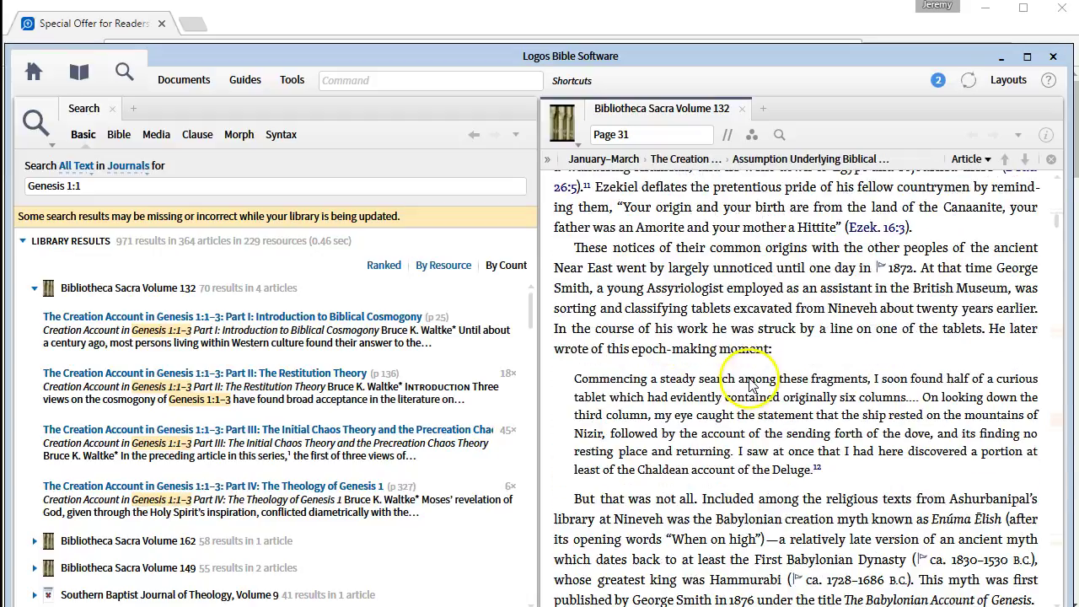
{"action": "scroll", "coordinate": [752, 384], "scroll_direction": "down", "scroll_amount": 3}
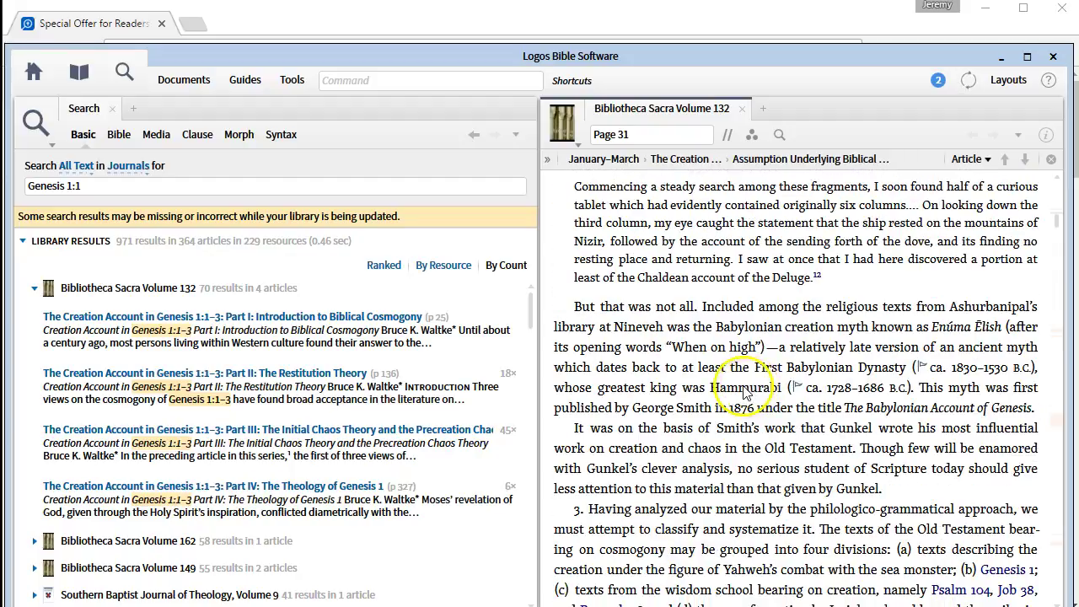
{"action": "scroll", "coordinate": [742, 372], "scroll_direction": "down", "scroll_amount": 18}
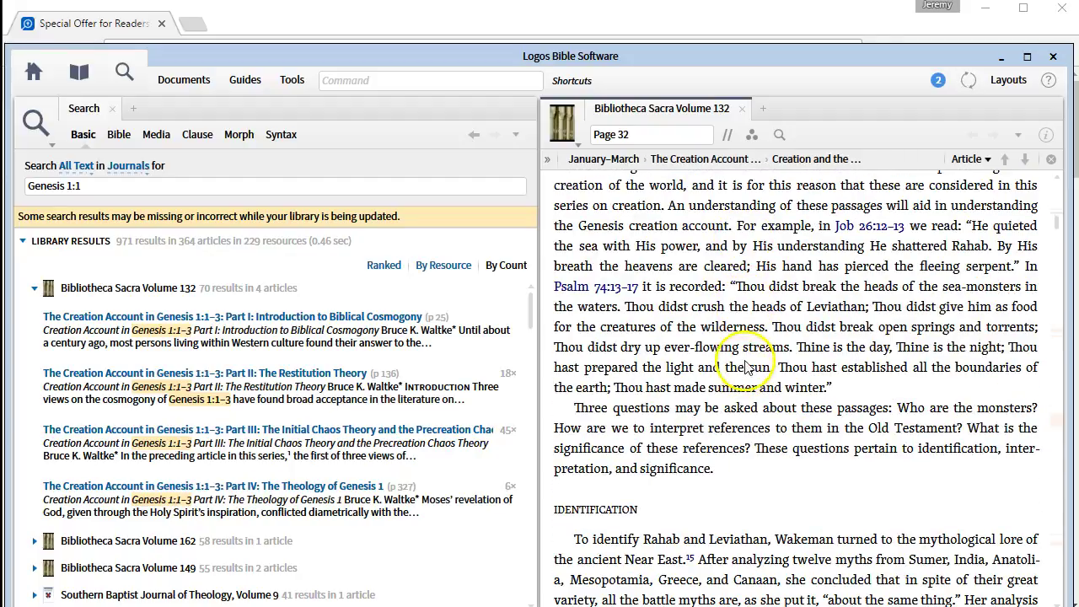
{"action": "scroll", "coordinate": [750, 371], "scroll_direction": "down", "scroll_amount": 3}
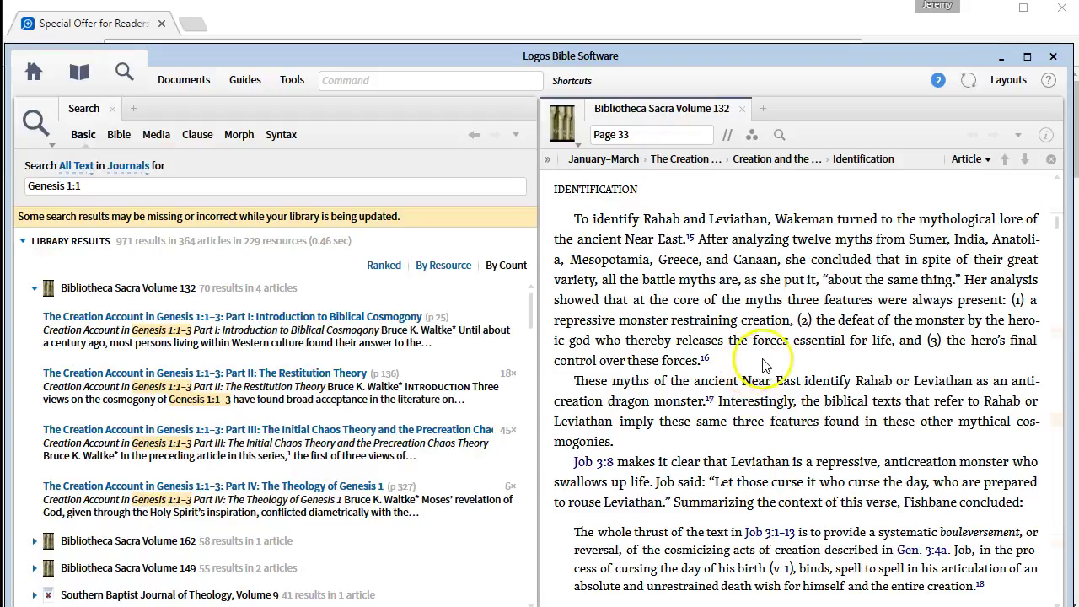
{"action": "scroll", "coordinate": [774, 361], "scroll_direction": "up", "scroll_amount": 20}
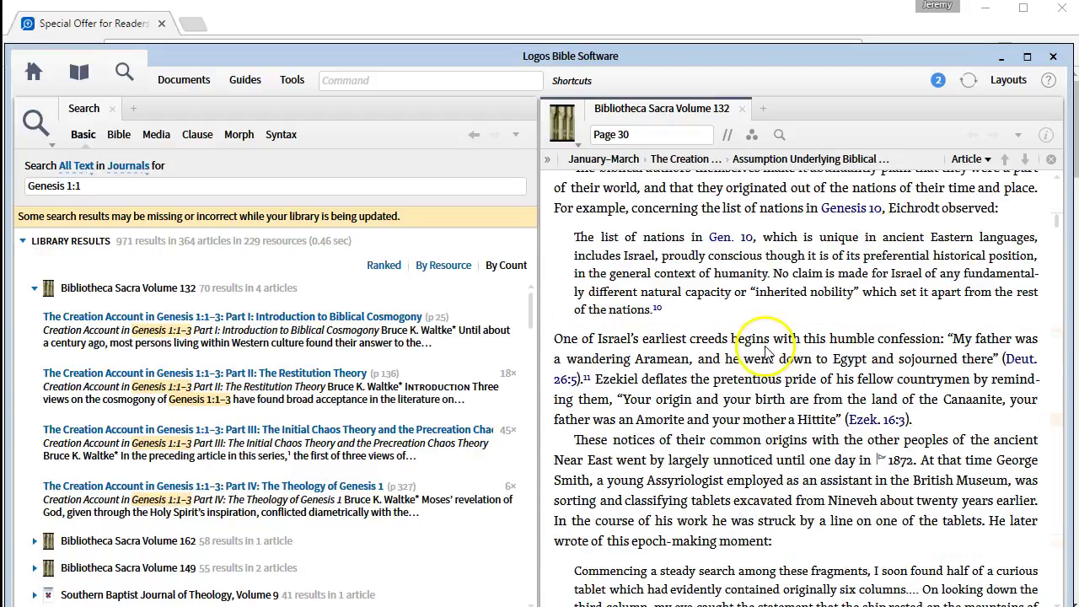
{"action": "scroll", "coordinate": [765, 349], "scroll_direction": "up", "scroll_amount": 5}
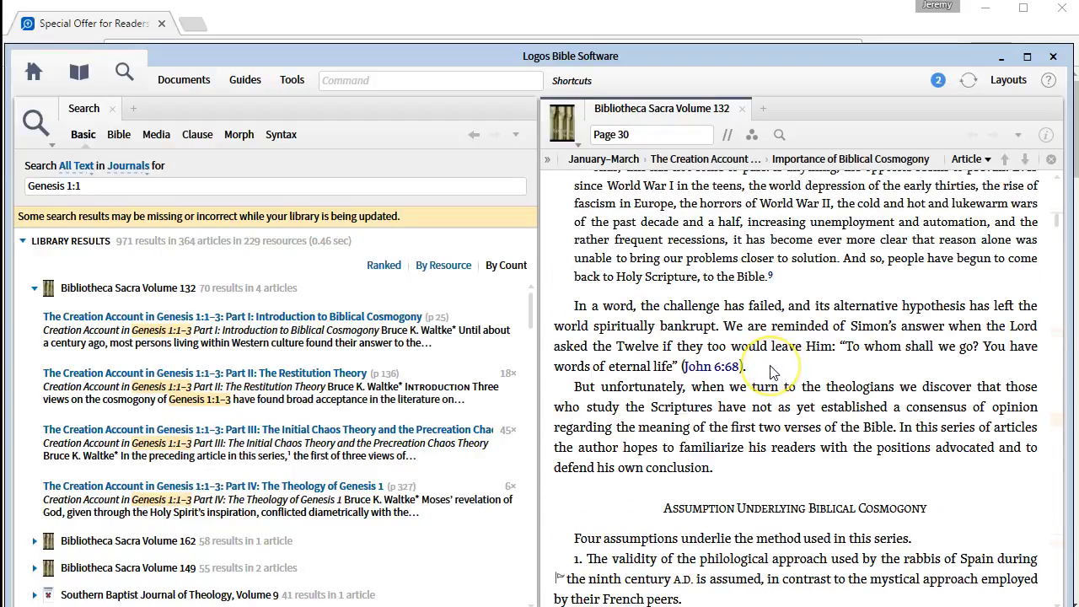
{"action": "scroll", "coordinate": [773, 372], "scroll_direction": "up", "scroll_amount": 5}
{"action": "scroll", "coordinate": [773, 372], "scroll_direction": "up", "scroll_amount": 5}
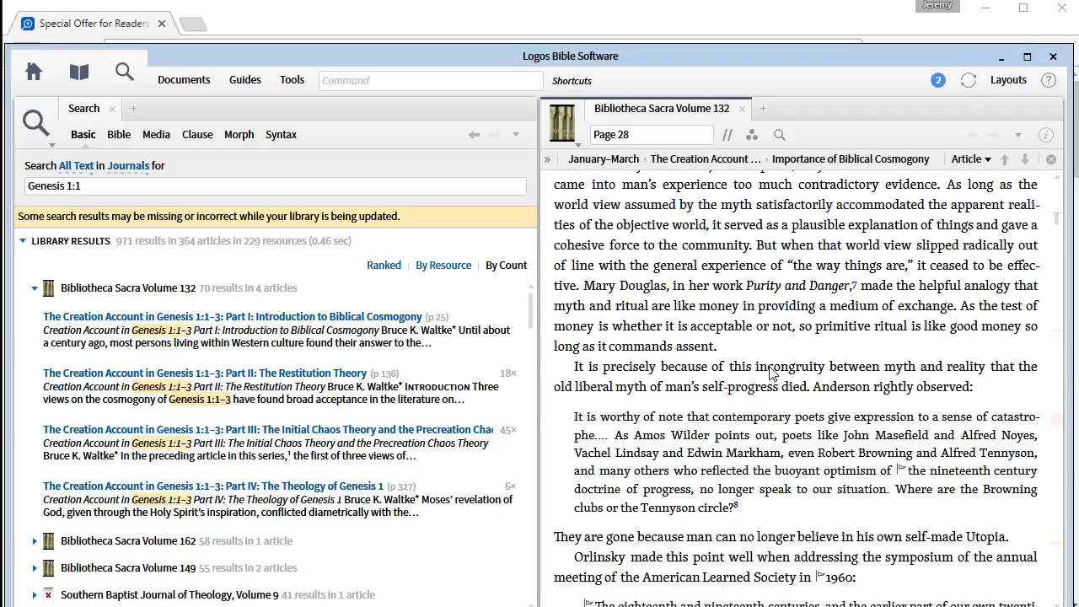
{"action": "scroll", "coordinate": [769, 372], "scroll_direction": "up", "scroll_amount": 2}
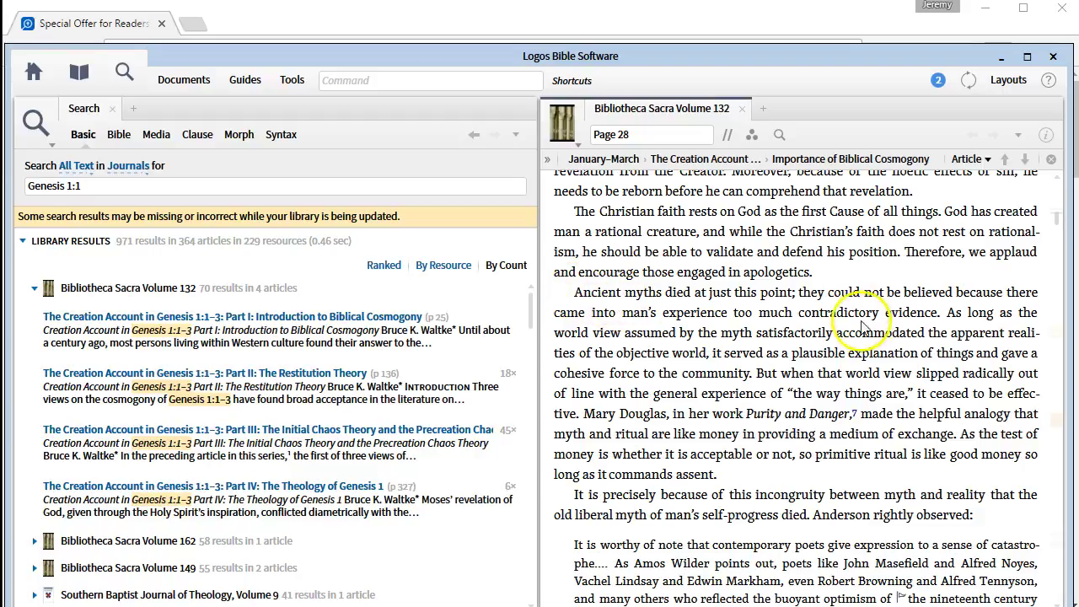
- Select the passage from 'Ancient myths died' through 'the community.' and copy it
{"action": "left_click_drag", "start_coordinate": [752, 381], "coordinate": [672, 354]}
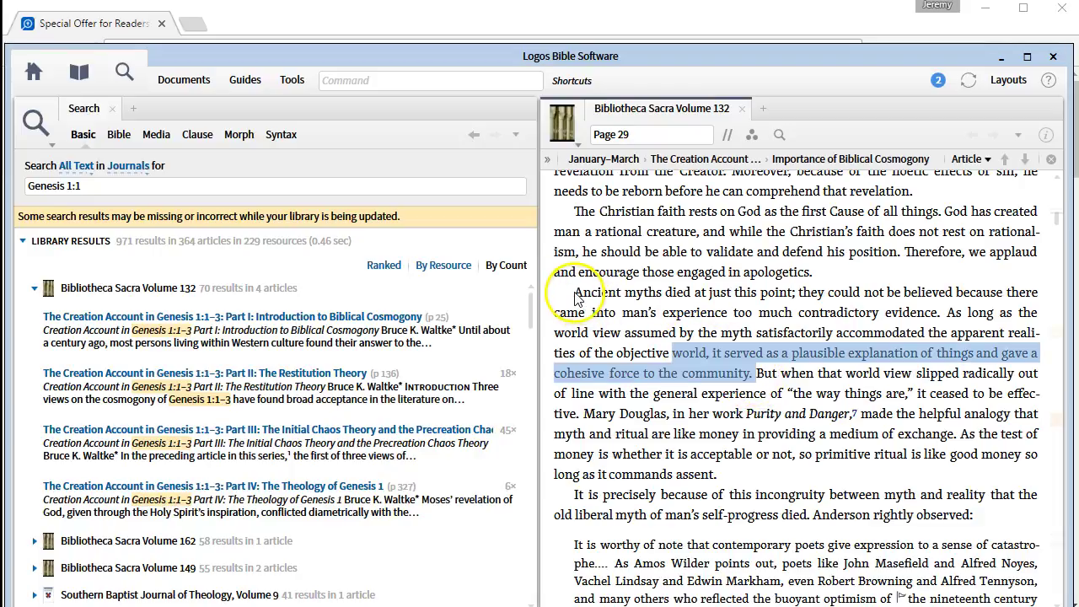
{"action": "left_click", "coordinate": [577, 298]}
{"action": "left_click_drag", "start_coordinate": [577, 298], "coordinate": [754, 380]}
{"action": "key", "text": "ctrl+c"}
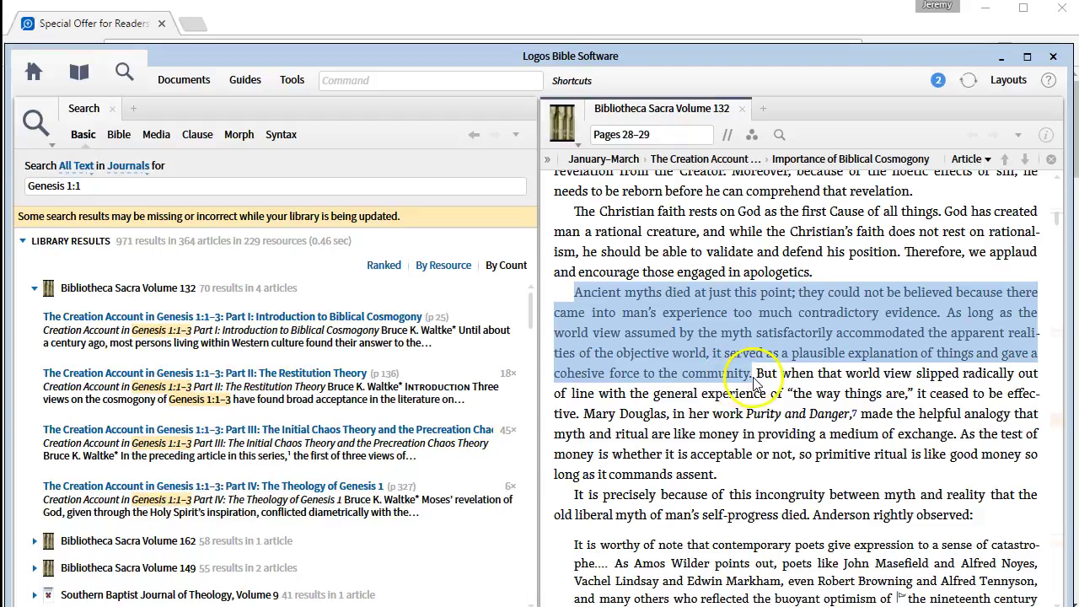
{"action": "right_click", "coordinate": [719, 421]}
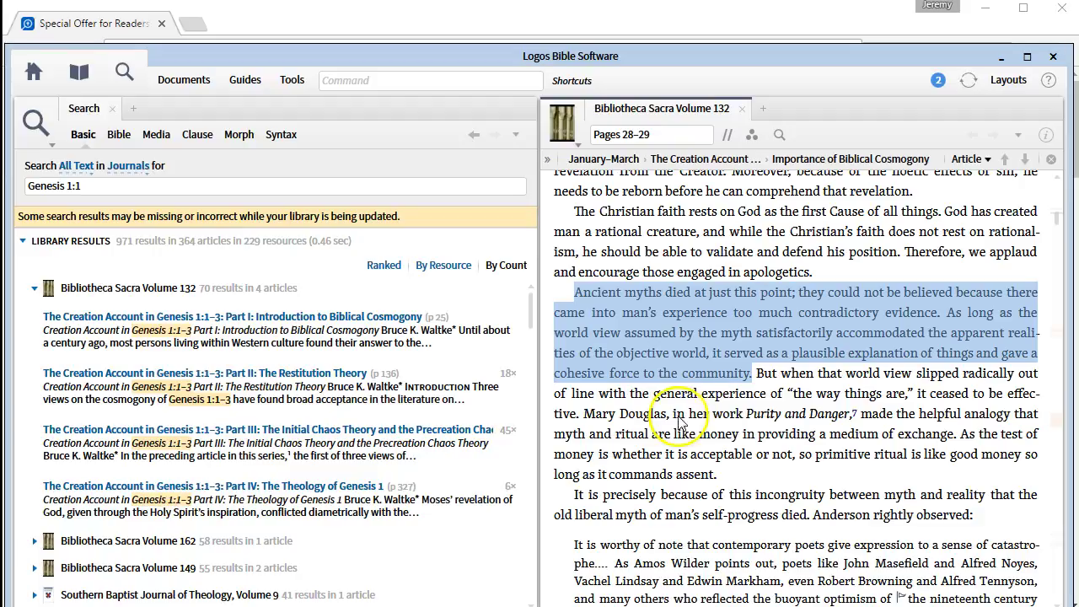
{"action": "right_click", "coordinate": [651, 327]}
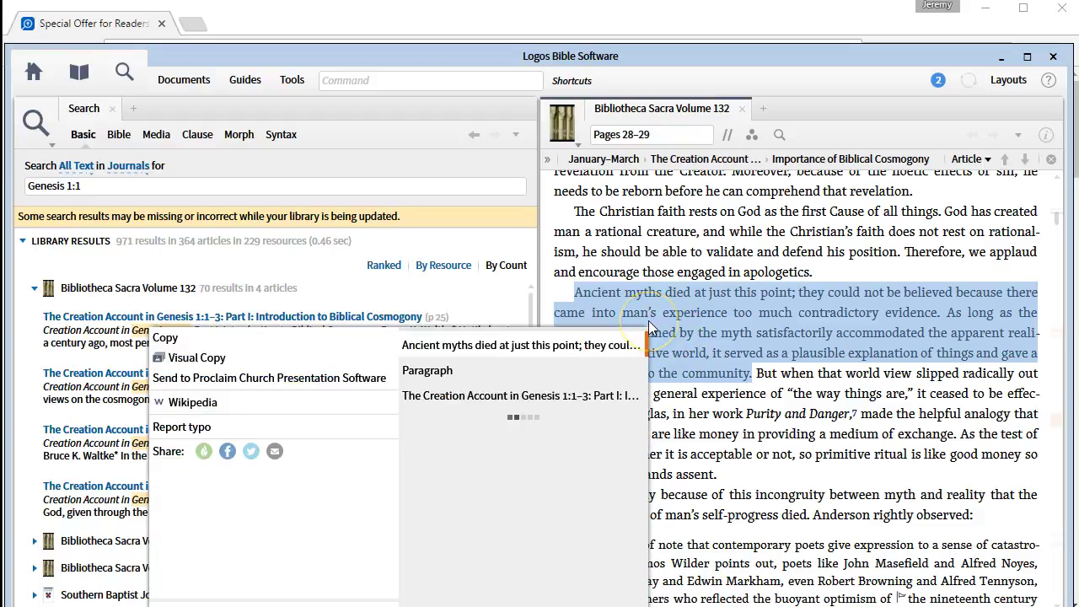
{"action": "left_click", "coordinate": [171, 341]}
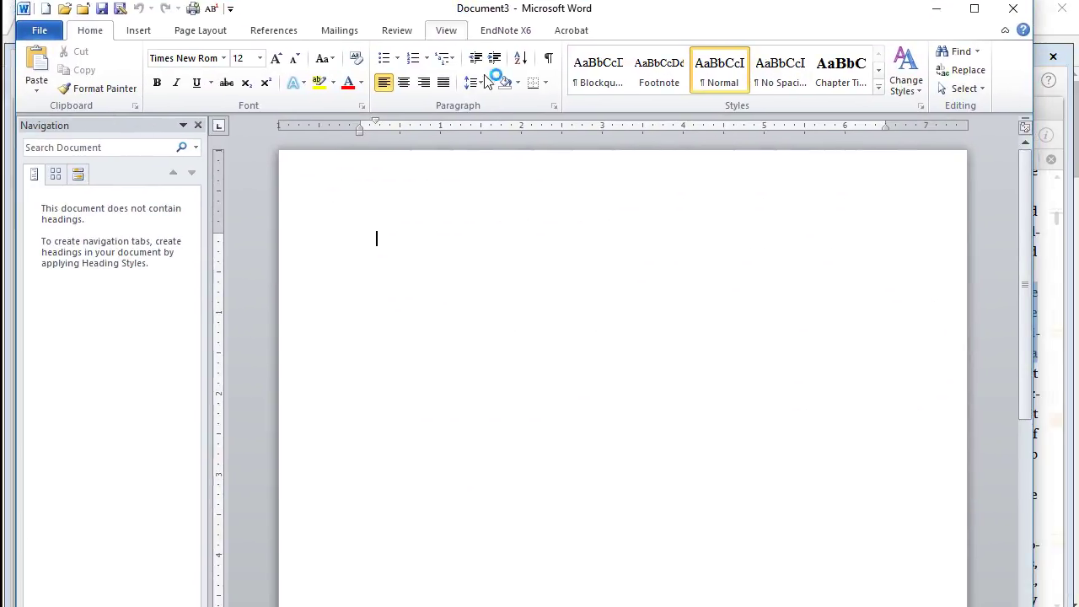
- Type 'Genesis 1:1 –' then the line 'Here is an excellent point about Genesis 1:1.'
{"action": "scroll", "coordinate": [1046, 481], "scroll_direction": "down", "scroll_amount": 5}
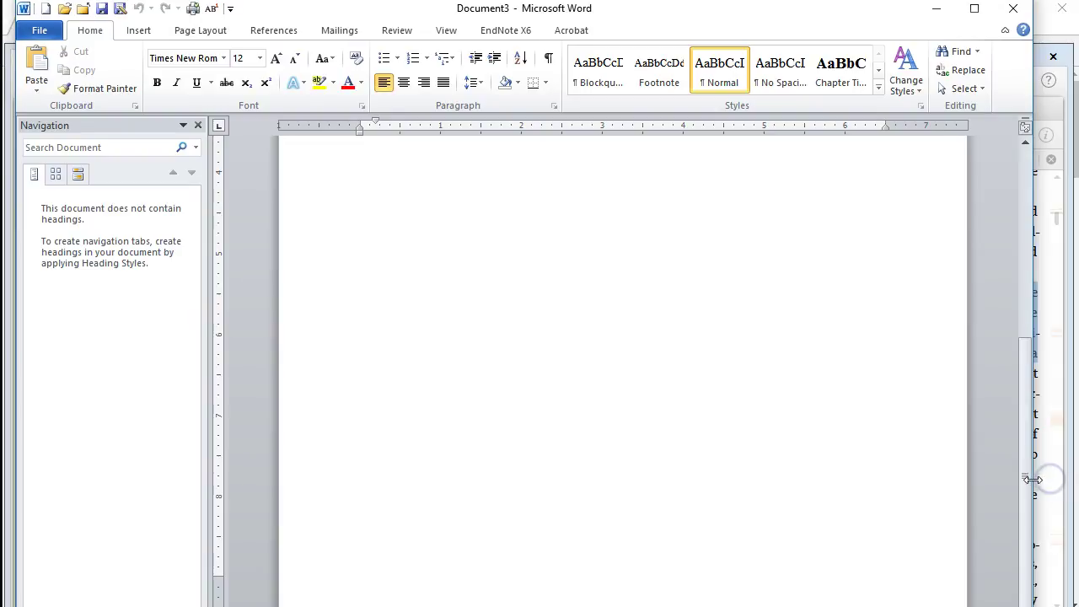
{"action": "left_click_drag", "start_coordinate": [1033, 479], "coordinate": [1073, 478]}
{"action": "scroll", "coordinate": [500, 324], "scroll_direction": "up", "scroll_amount": 5}
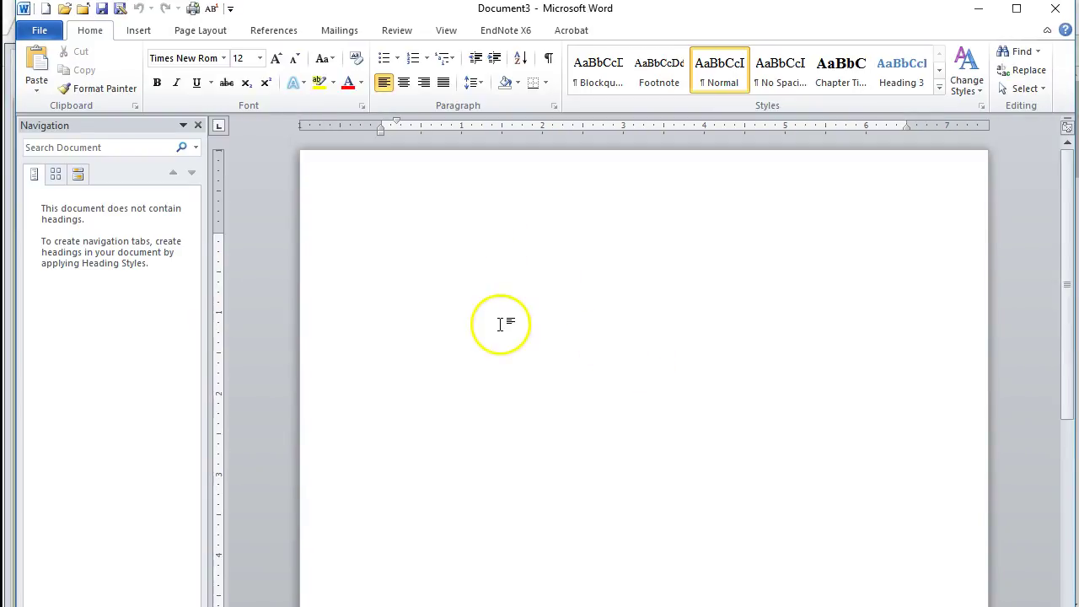
{"action": "type", "text": "Genesis 1:1 -"}
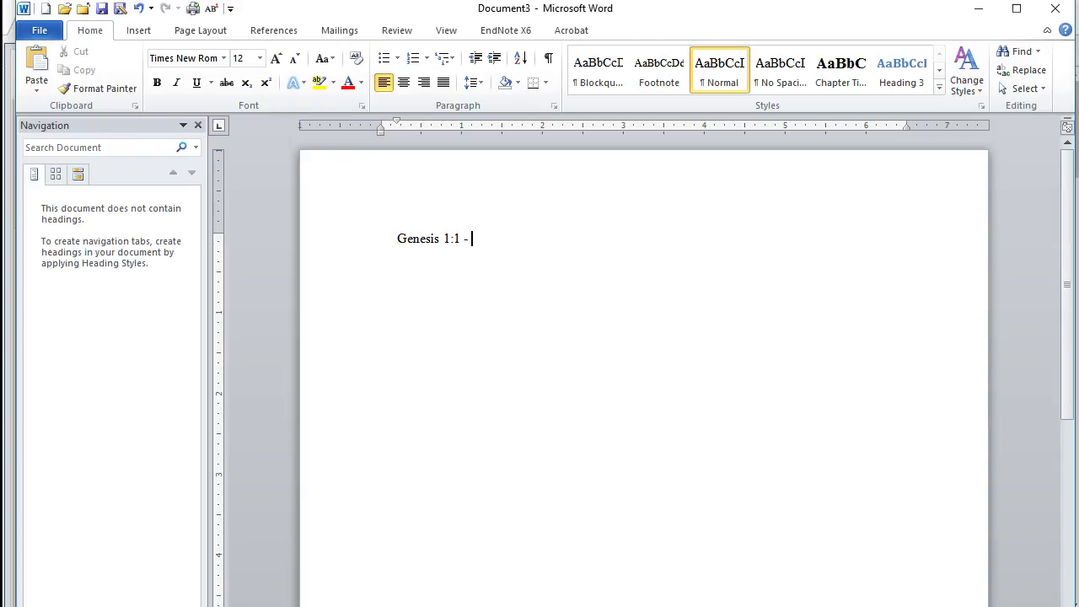
{"action": "key", "text": "Return"}
{"action": "type", "text": "Here is an excellent point about"}
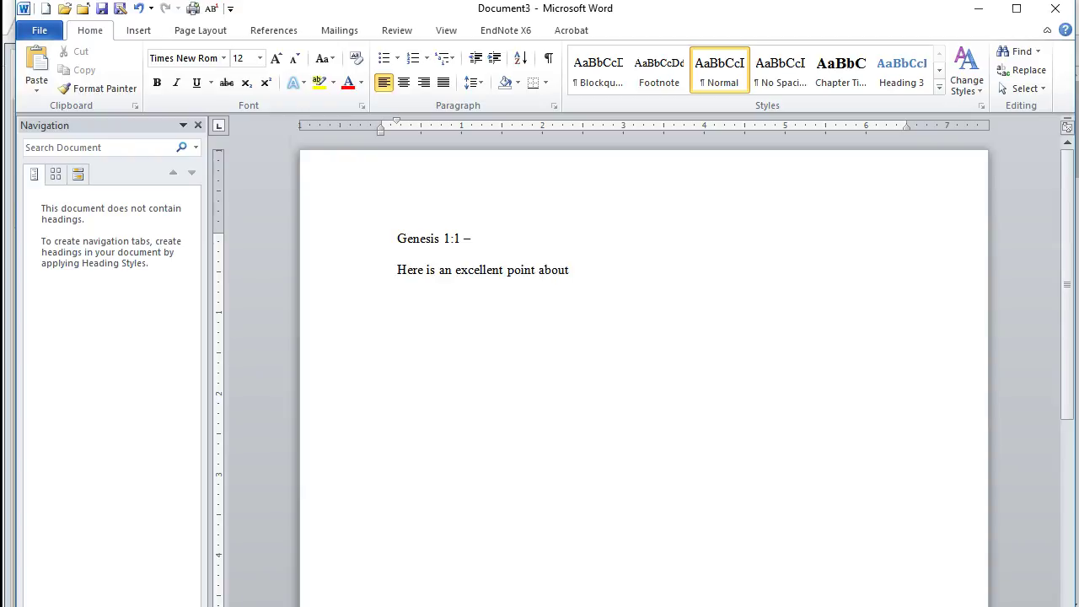
{"action": "type", "text": " Genesis 1"}
{"action": "type", "text": ":1"}
{"action": "type", "text": " ."}
- Paste Waltke's 'Ancient myths died…' quote with its footnote 1 below the introduction
{"action": "key", "text": "ctrl+v"}
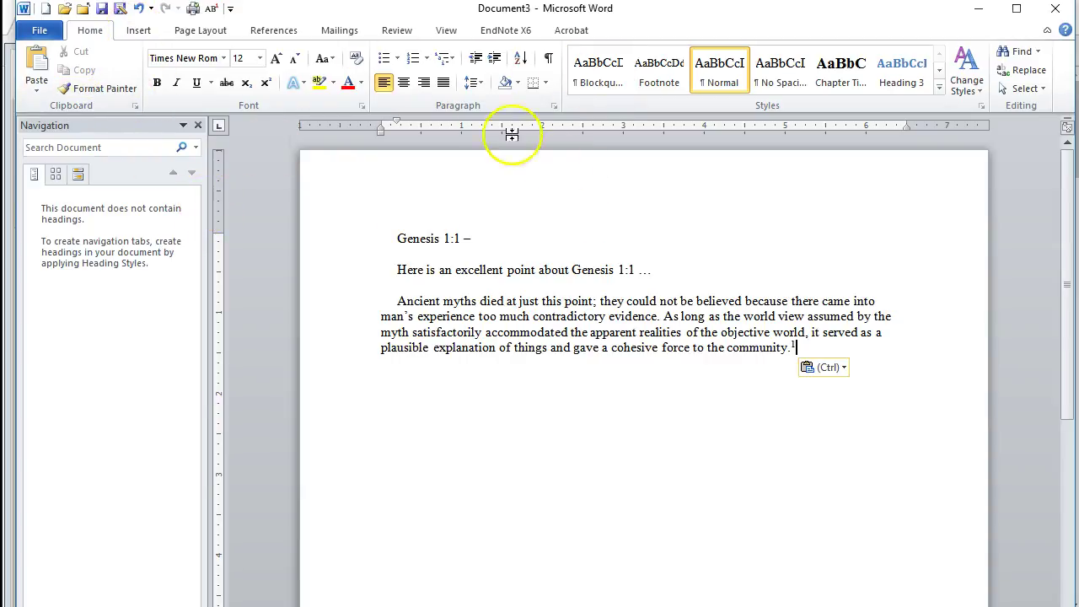
{"action": "left_click", "coordinate": [138, 31]}
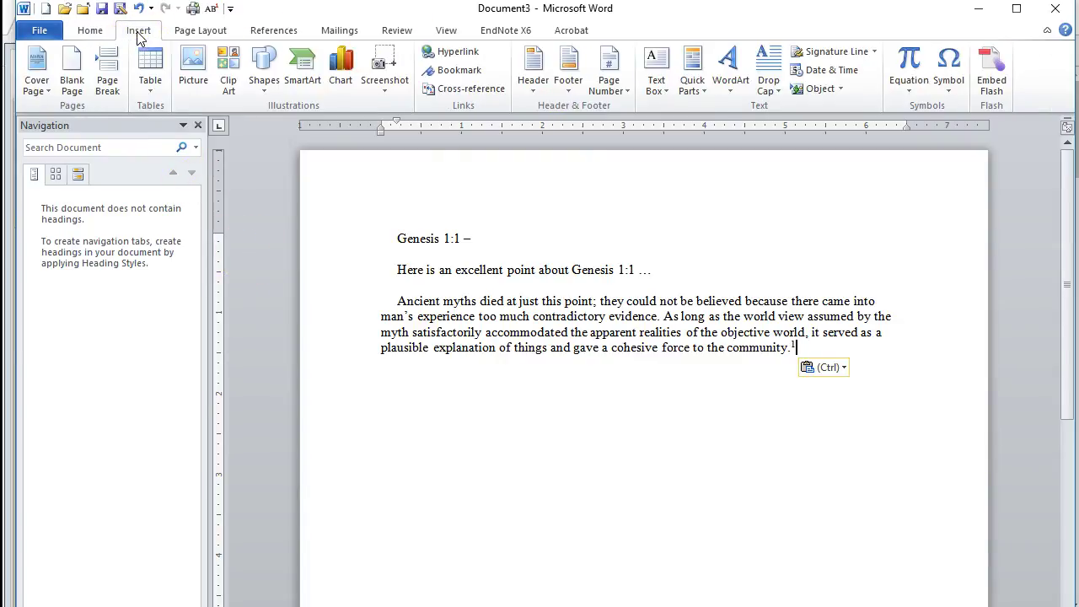
{"action": "left_click", "coordinate": [90, 30]}
{"action": "left_click", "coordinate": [37, 72]}
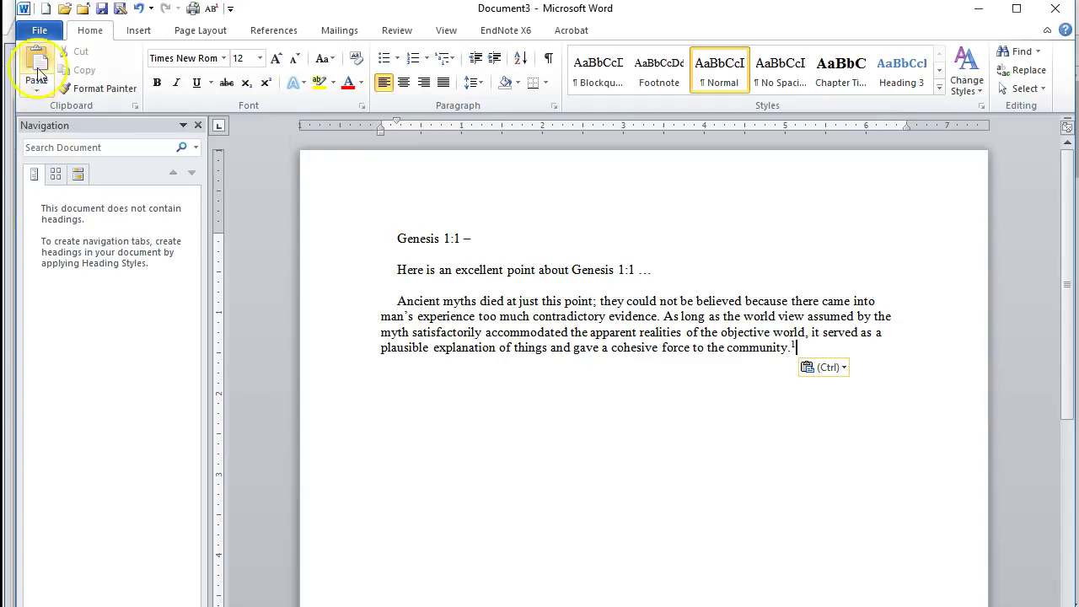
{"action": "left_click", "coordinate": [40, 54]}
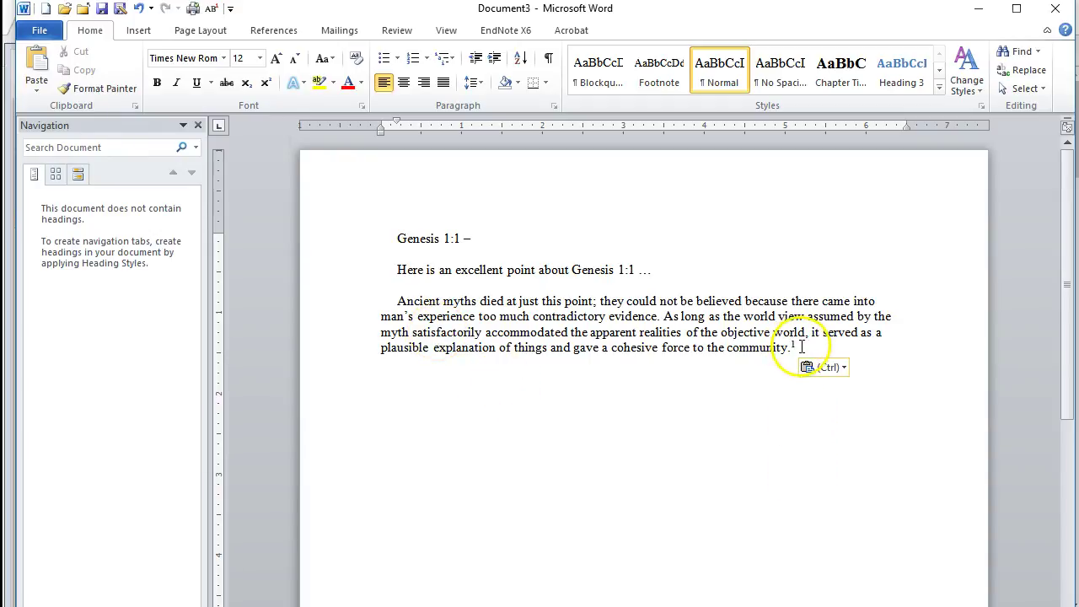
{"action": "scroll", "coordinate": [774, 340], "scroll_direction": "down", "scroll_amount": 5}
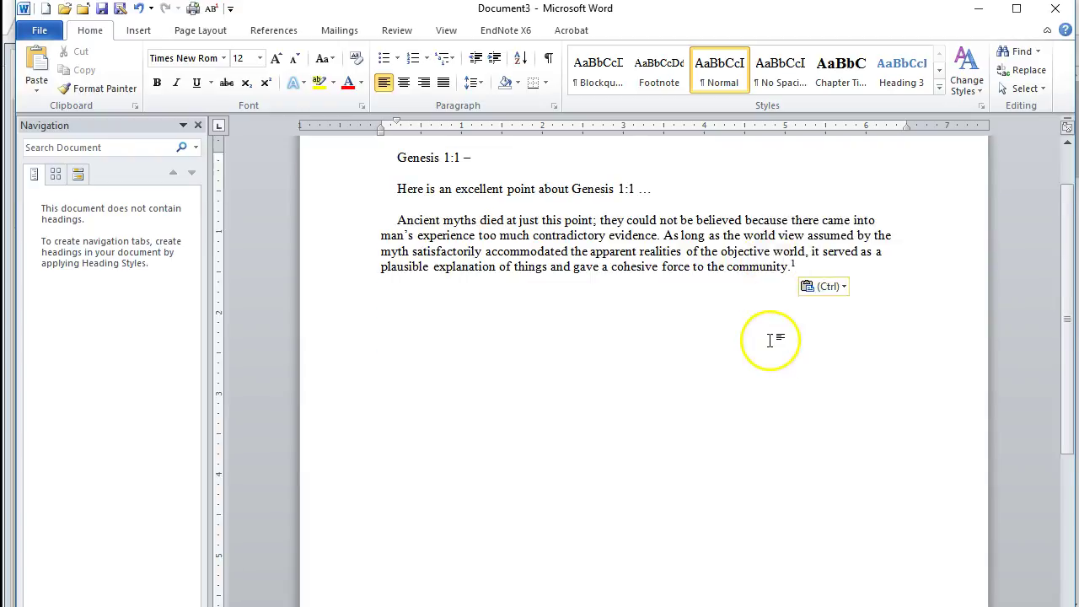
{"action": "scroll", "coordinate": [770, 340], "scroll_direction": "down", "scroll_amount": 3}
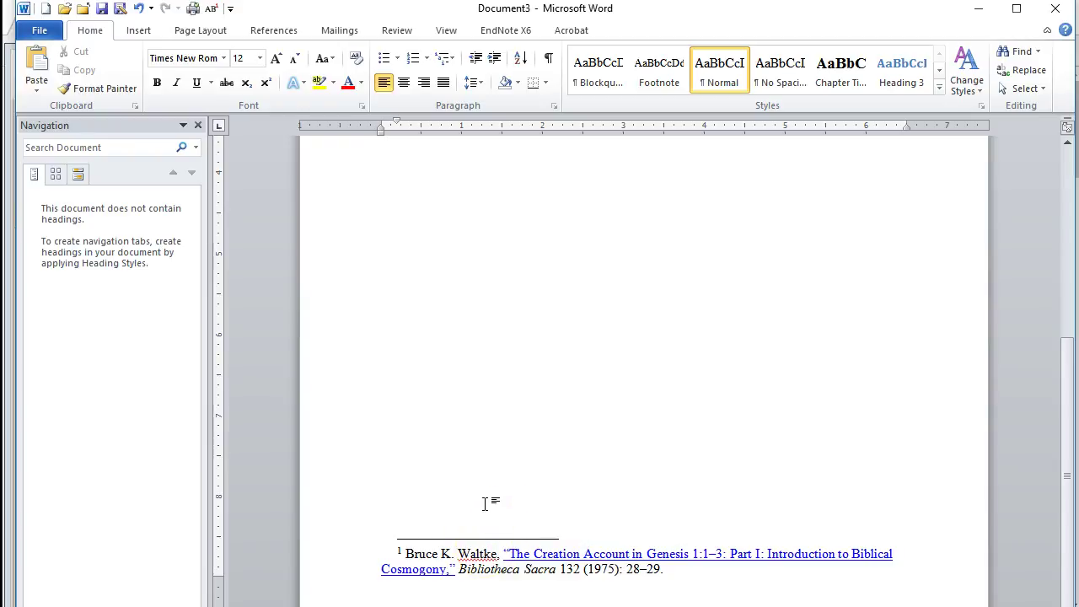
{"action": "scroll", "coordinate": [486, 504], "scroll_direction": "up", "scroll_amount": 9}
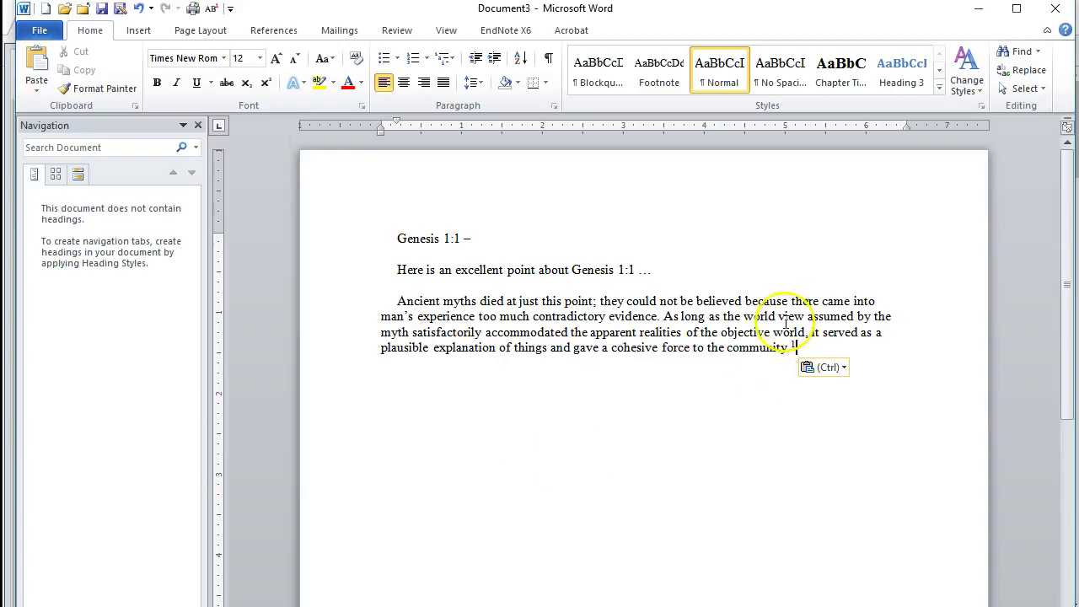
- Delete footnote mark 1 so the quote ends with 'community.'
{"action": "left_click", "coordinate": [816, 344]}
{"action": "key", "text": "BackSpace"}
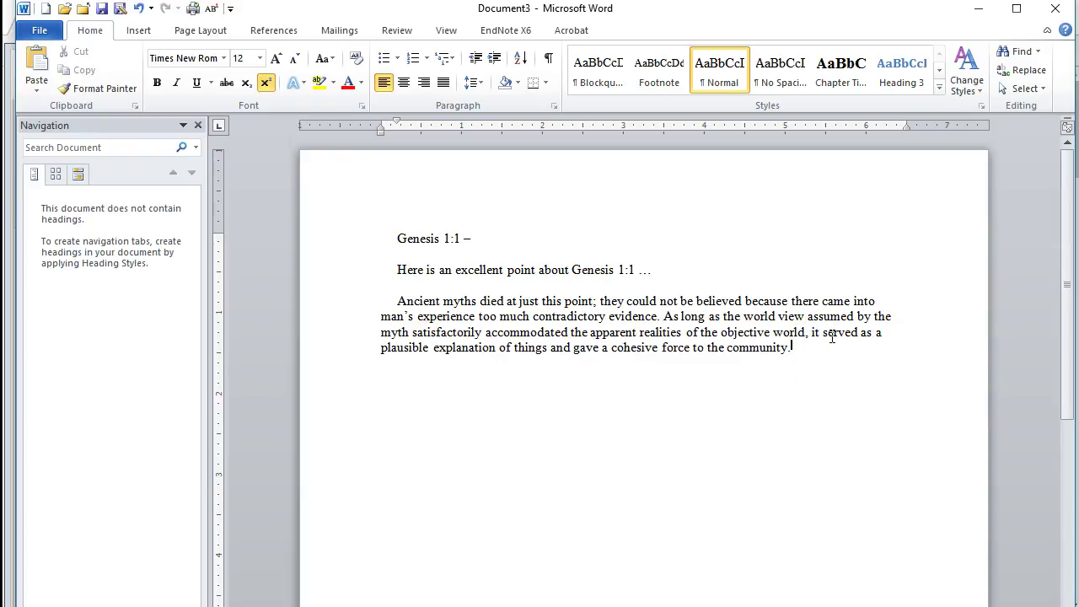
{"action": "key", "text": "BackSpace"}
- Select the quoted paragraph, then place the insertion point on the empty line below
{"action": "left_click_drag", "start_coordinate": [399, 299], "coordinate": [744, 351]}
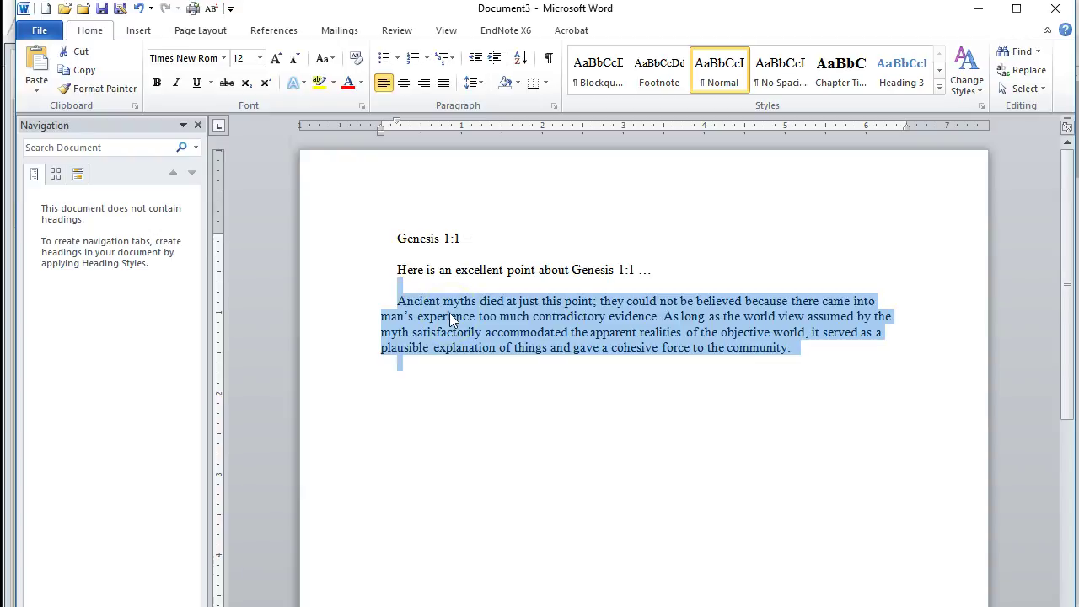
{"action": "left_click", "coordinate": [403, 370]}
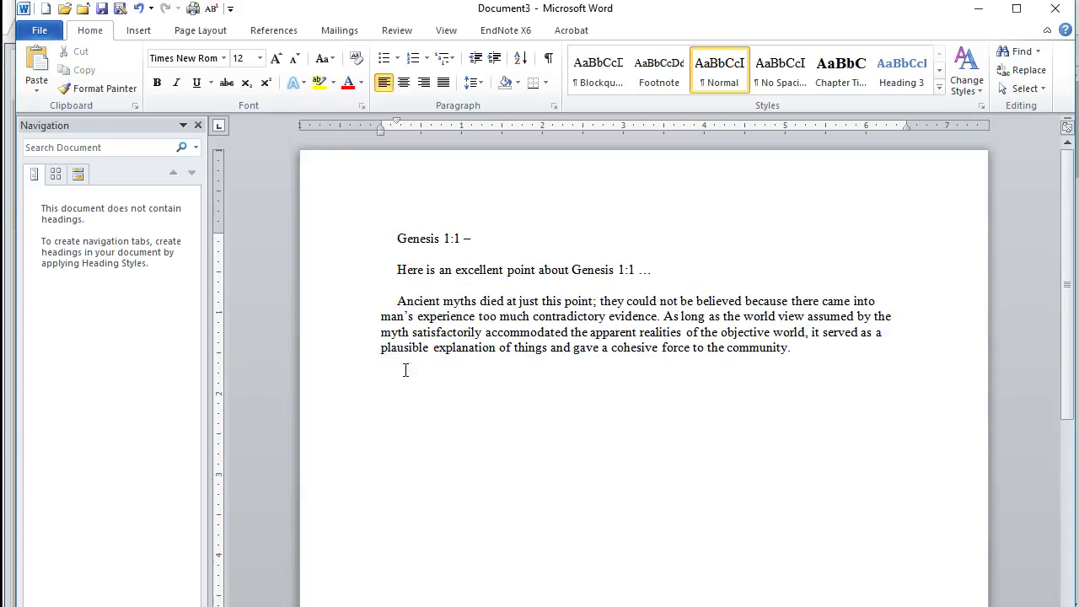
{"action": "left_click", "coordinate": [406, 371]}
{"action": "left_click", "coordinate": [424, 357]}
{"action": "left_click", "coordinate": [616, 355]}
{"action": "left_click", "coordinate": [654, 377]}
{"action": "left_click", "coordinate": [632, 377]}
- Minimize Word to bring back Logos showing the highlighted ancient-myths passage
{"action": "left_click", "coordinate": [977, 8]}
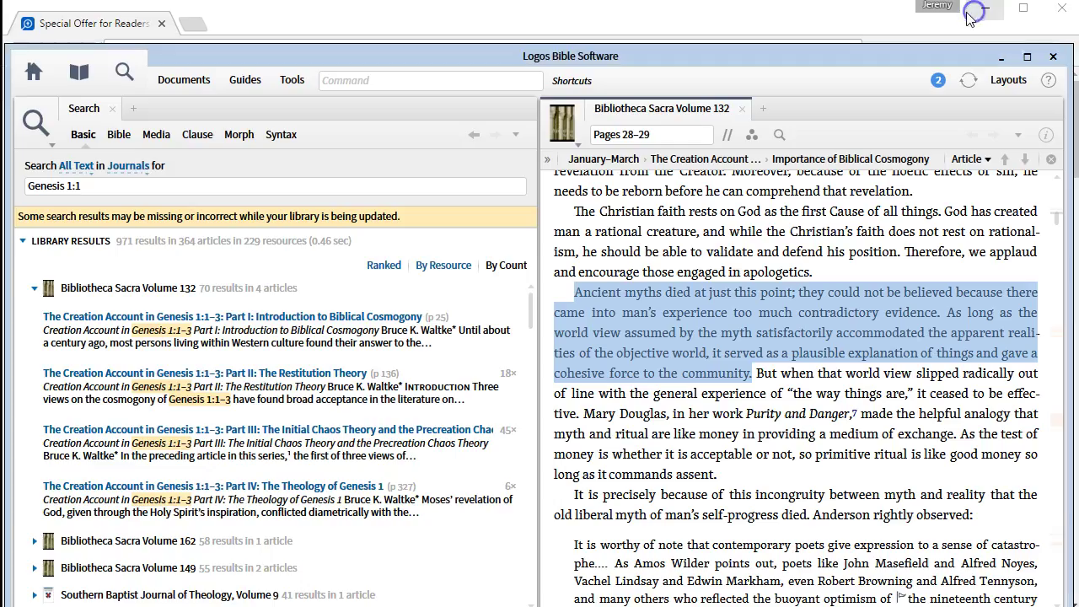
{"action": "left_click", "coordinate": [698, 411]}
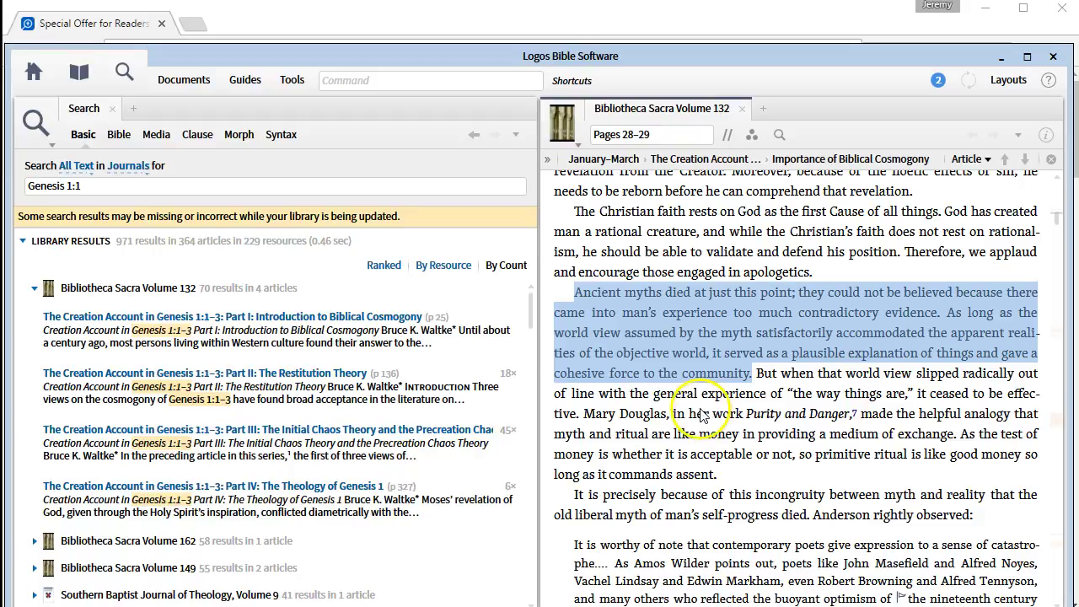
- Load redeeminggod.com/logos/ in Chrome to reach the Logos special-offer page
{"action": "left_click", "coordinate": [313, 12]}
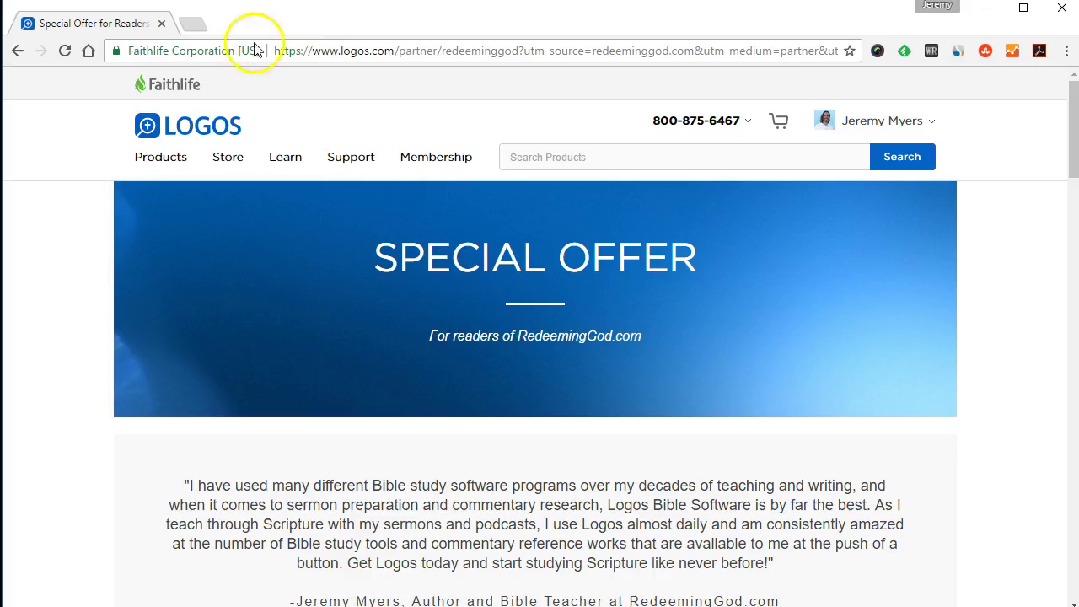
{"action": "left_click", "coordinate": [319, 53]}
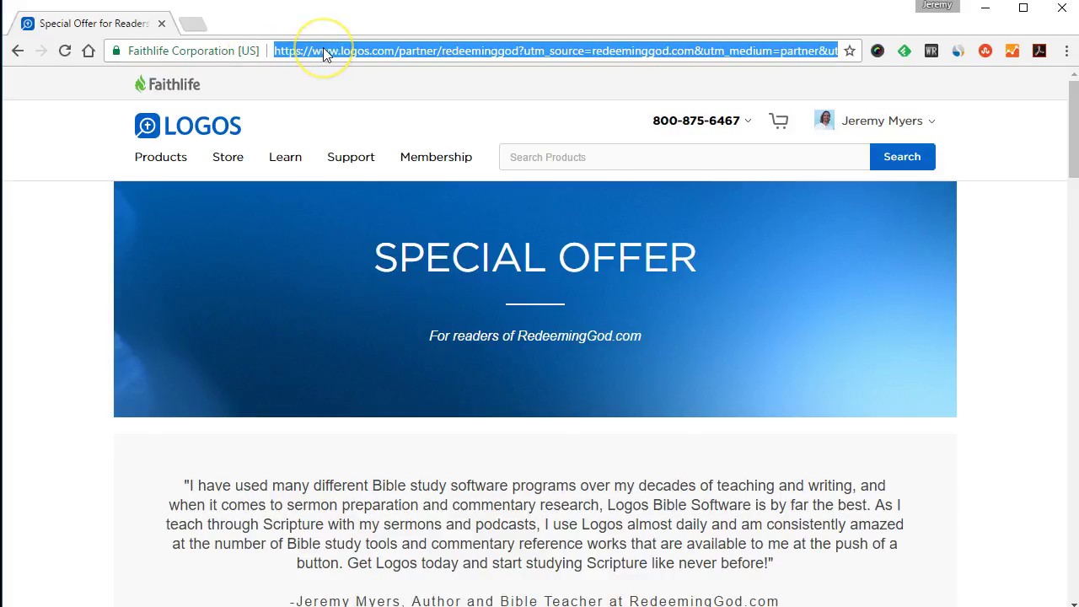
{"action": "type", "text": "redeeminggod.c"}
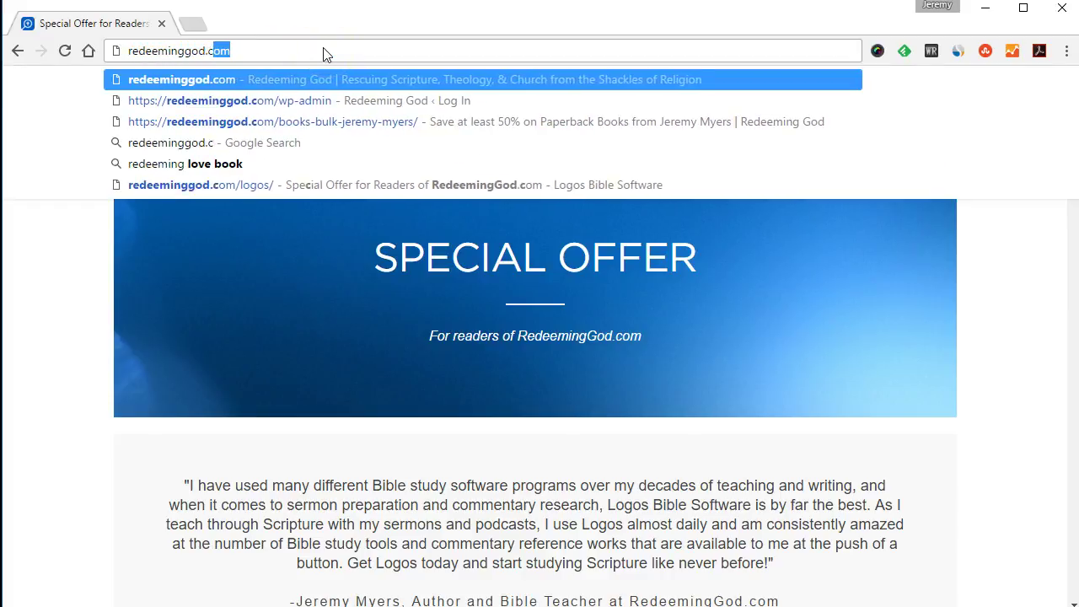
{"action": "type", "text": "om/logo"}
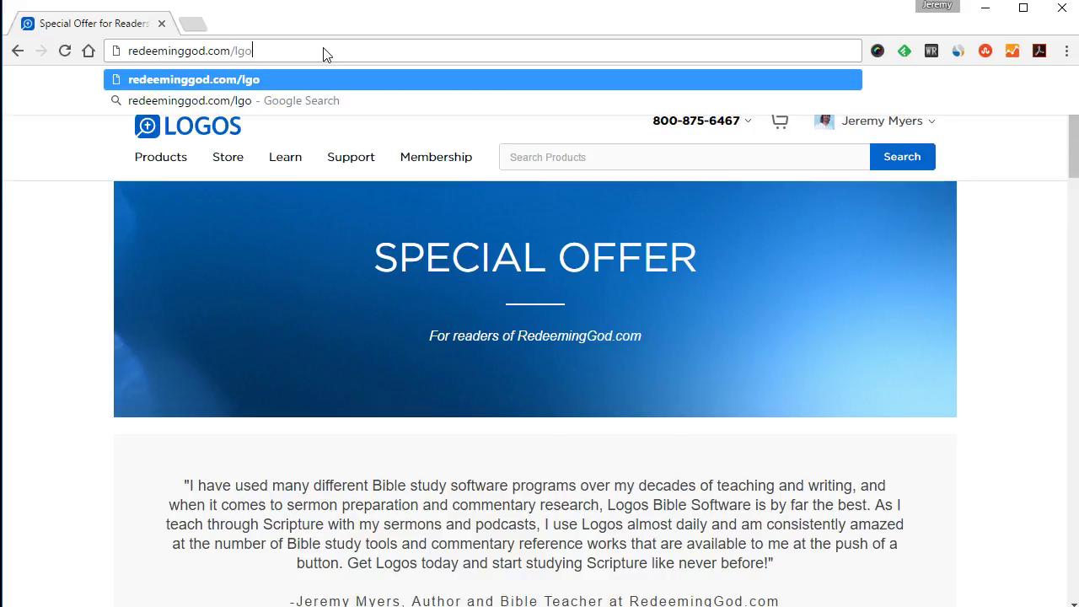
{"action": "key", "text": "BackSpace"}
{"action": "key", "text": "BackSpace"}
{"action": "type", "text": "ogos/"}
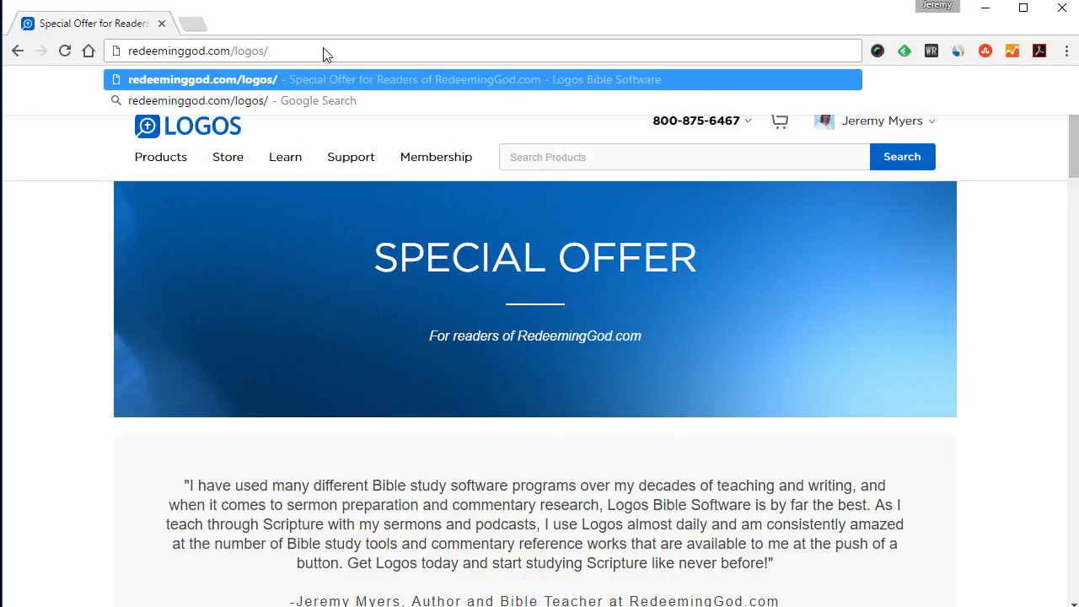
{"action": "key", "text": "Return"}
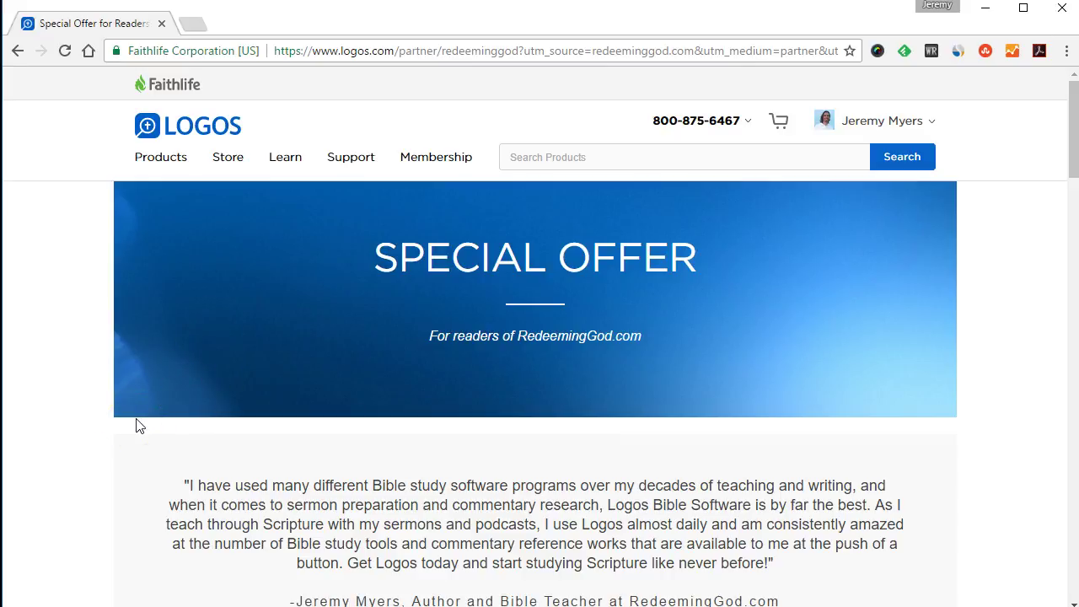
{"action": "left_click", "coordinate": [197, 447]}
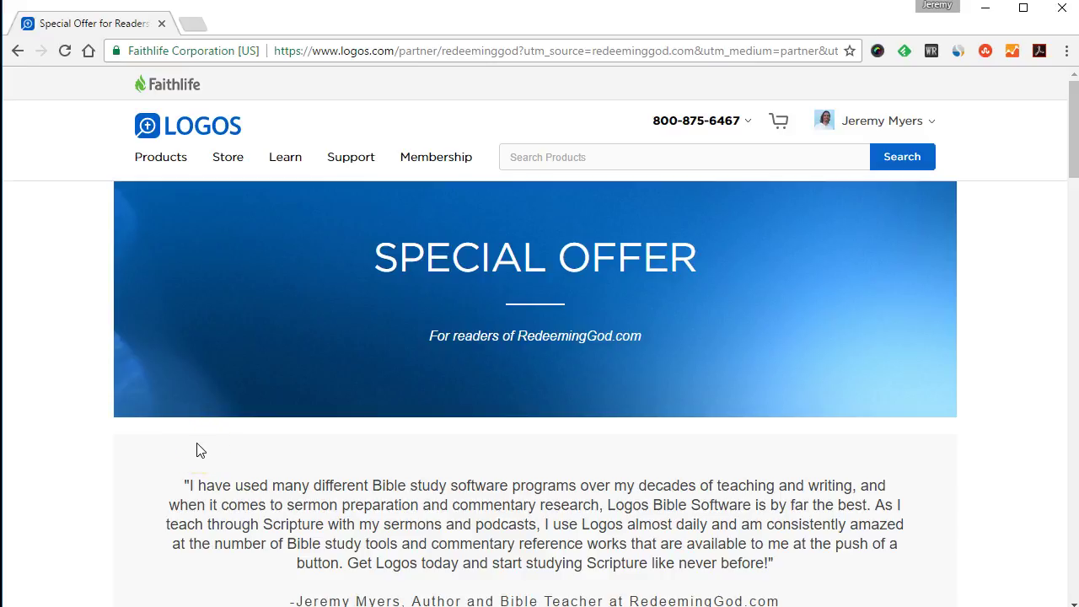